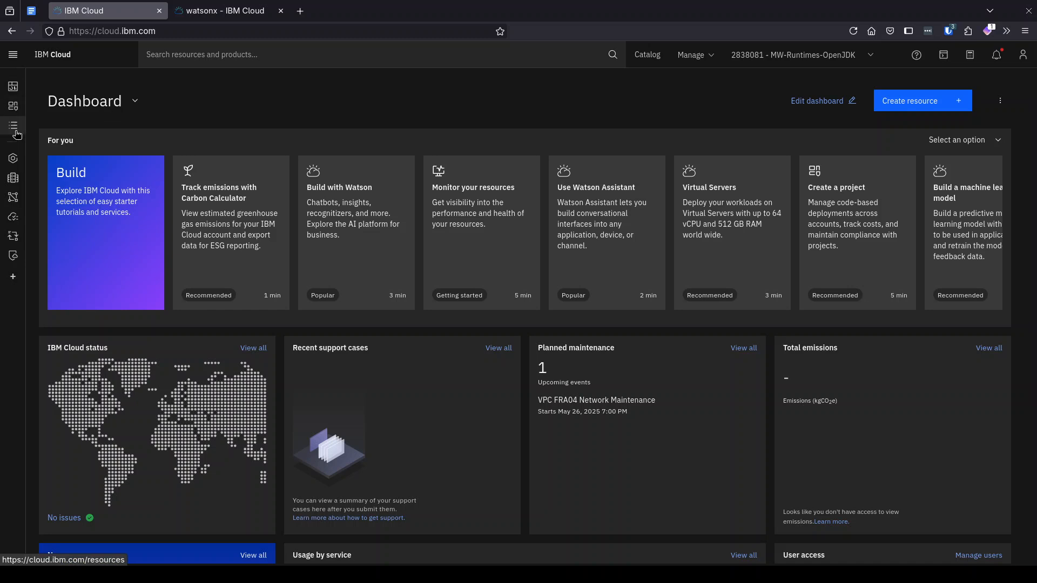
Open the list of virtual private clouds in the Infrastructure network resources
{"action": "left_click", "coordinate": [13, 54]}
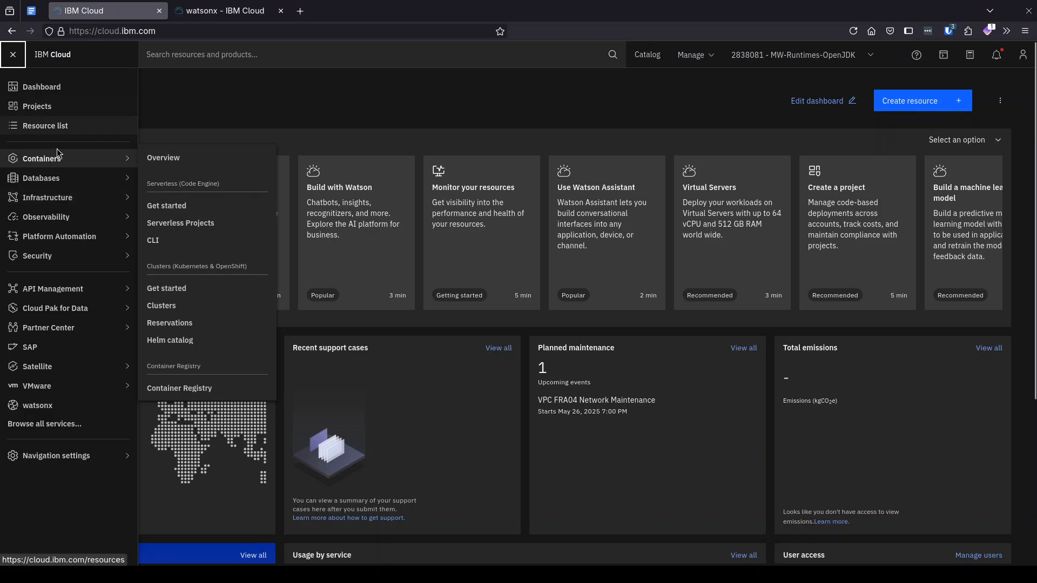
{"action": "mouse_move", "coordinate": [58, 199]}
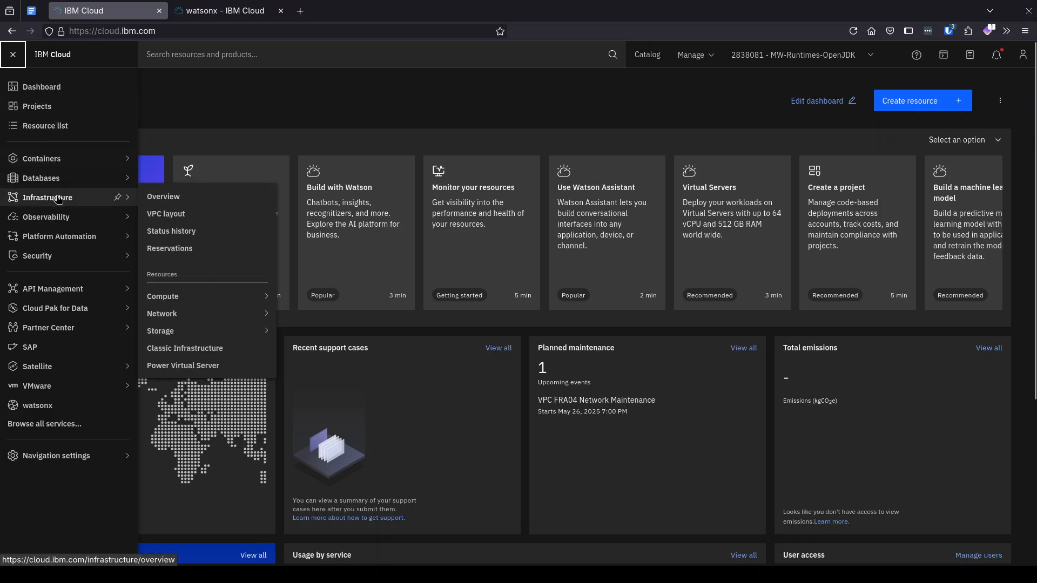
{"action": "left_click", "coordinate": [58, 199]}
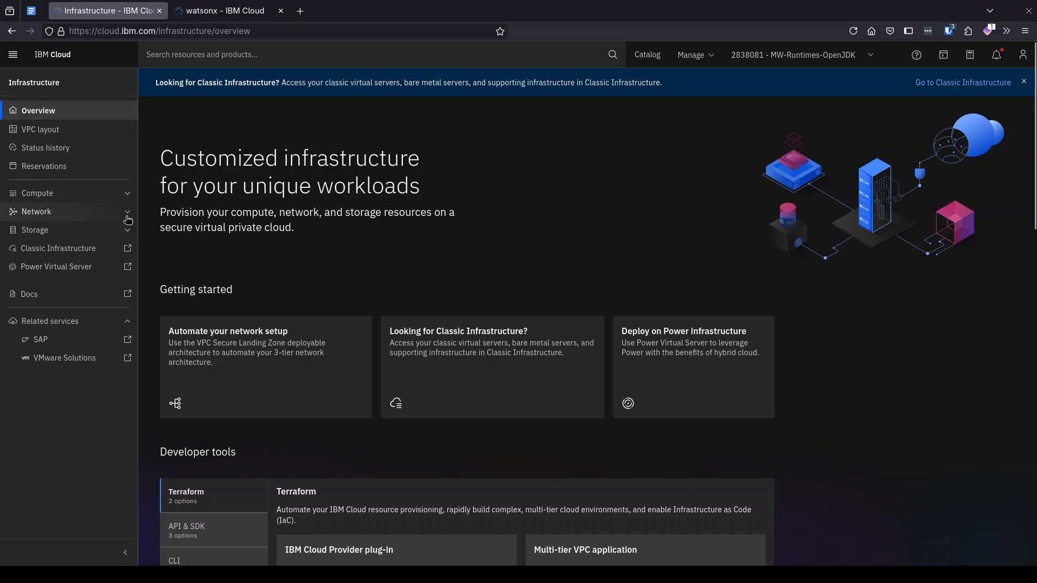
{"action": "left_click", "coordinate": [63, 216]}
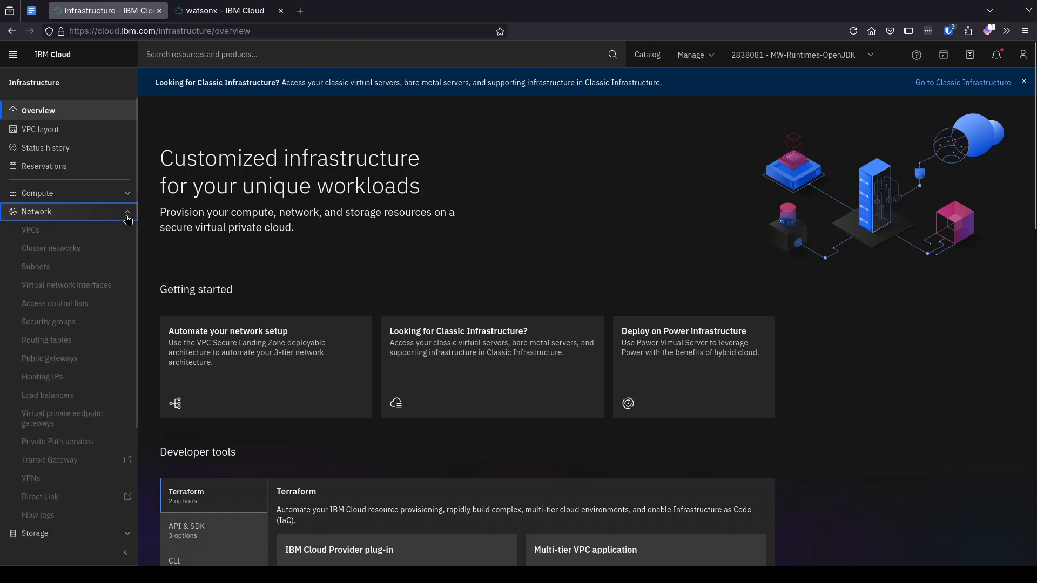
{"action": "left_click", "coordinate": [46, 232]}
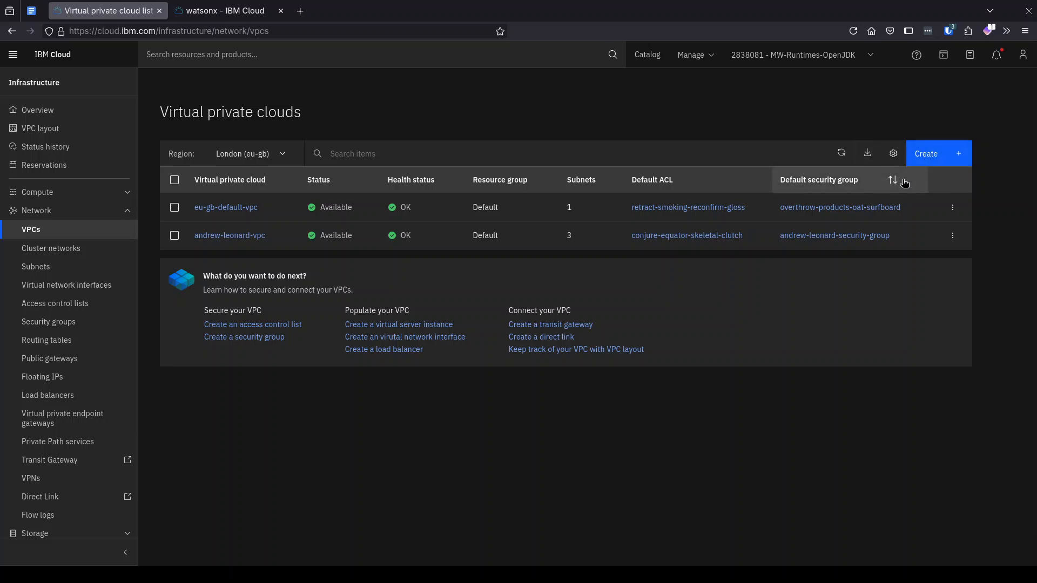
Start a new virtual private cloud named adoptium-vpc-eu-gb and assign it to adoptium-resource-group
{"action": "left_click", "coordinate": [939, 158]}
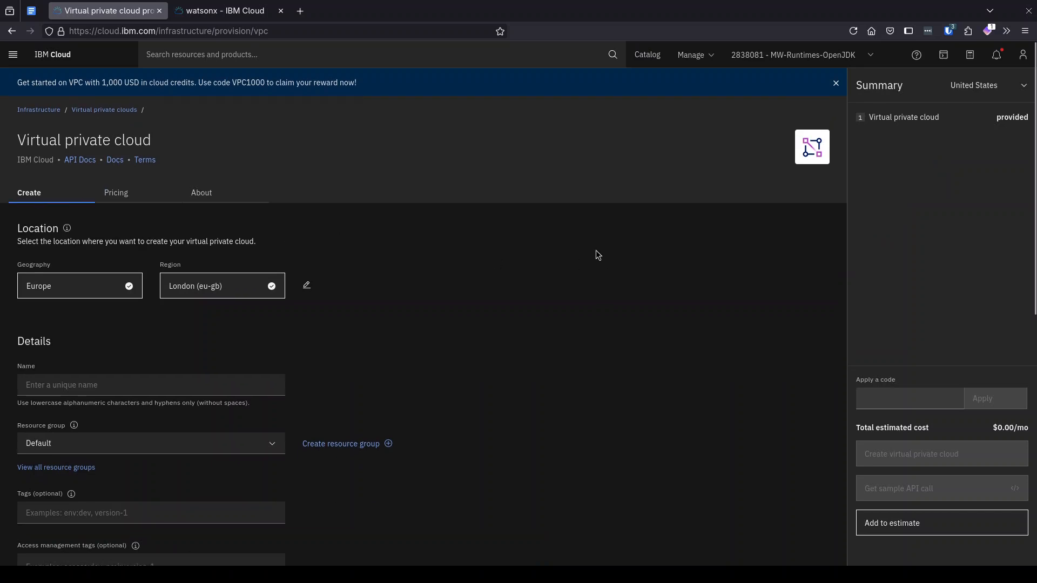
{"action": "left_click", "coordinate": [140, 383]}
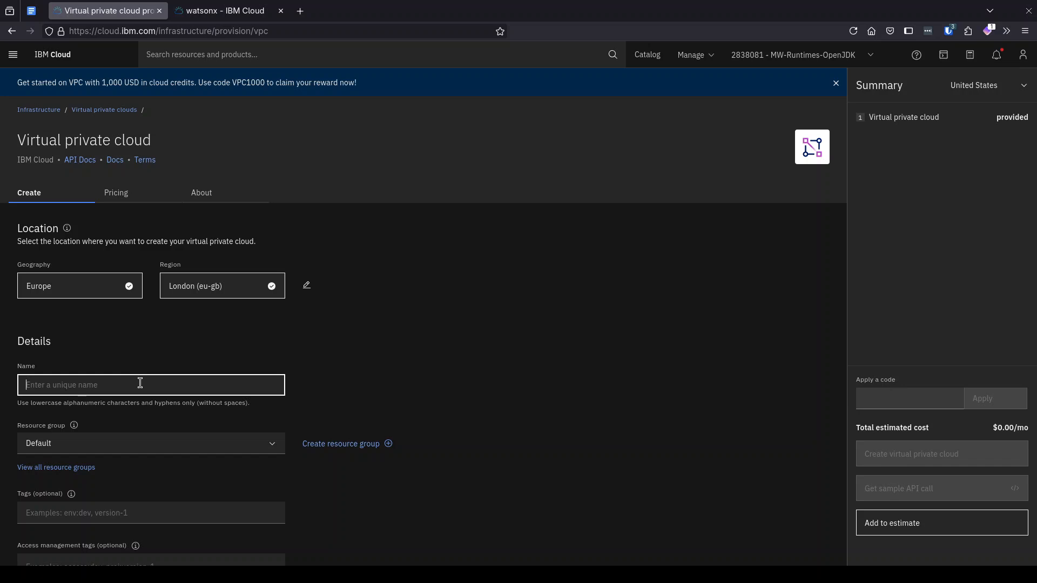
{"action": "type", "text": "adoptium-"}
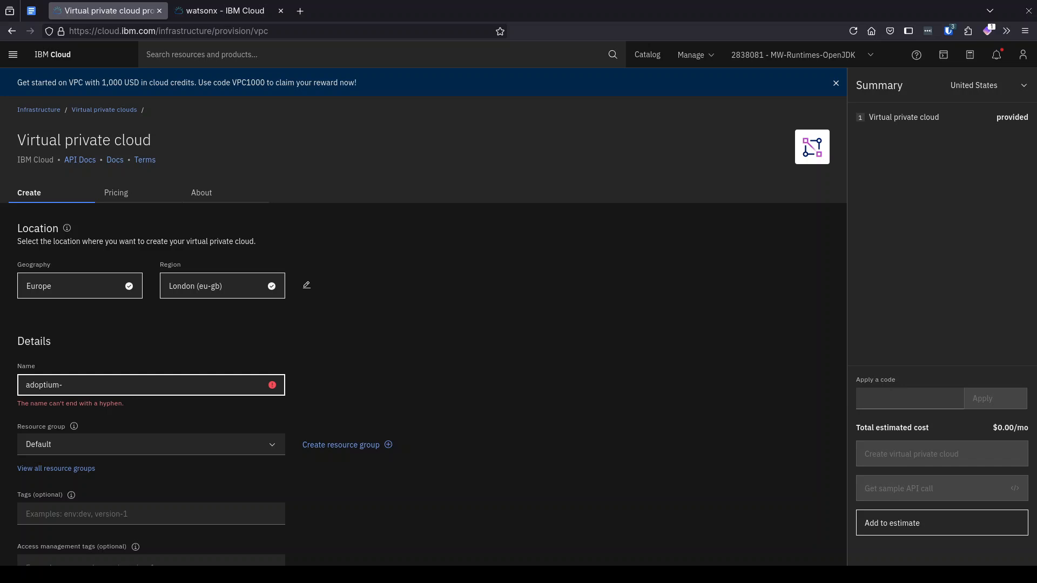
{"action": "type", "text": "vpc-"}
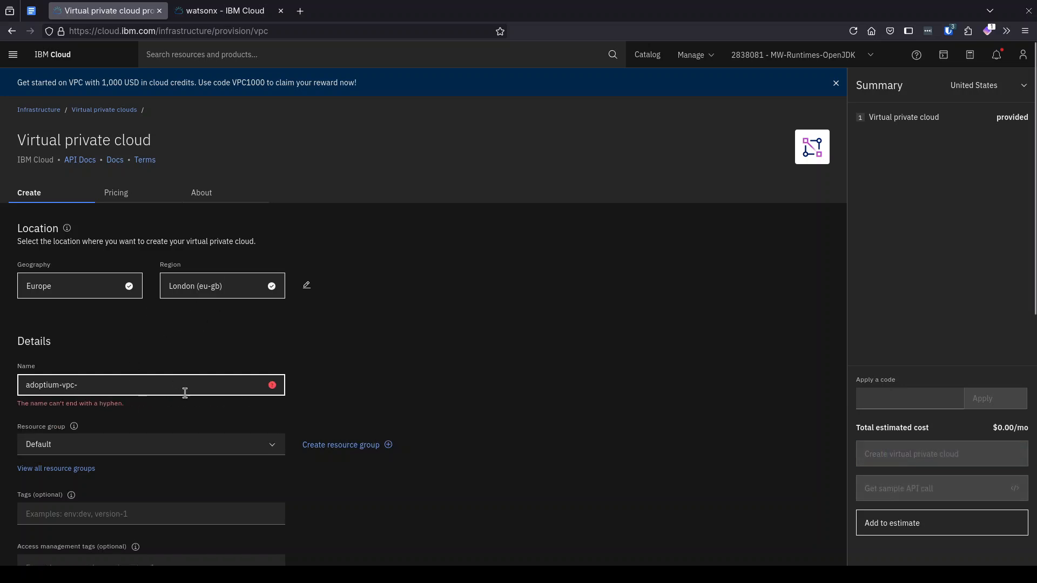
{"action": "type", "text": "eu-gb"}
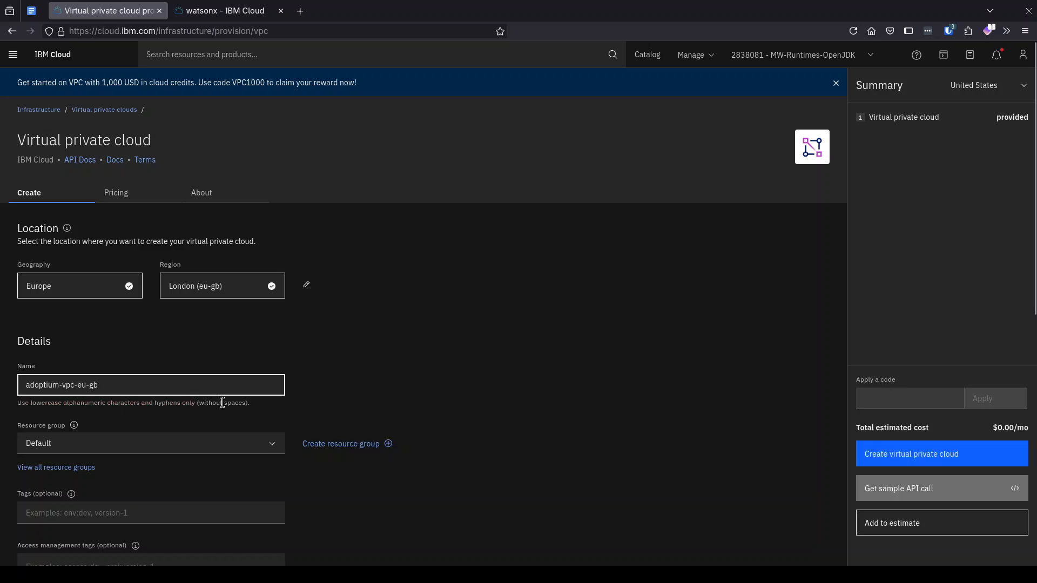
{"action": "left_click", "coordinate": [264, 451]}
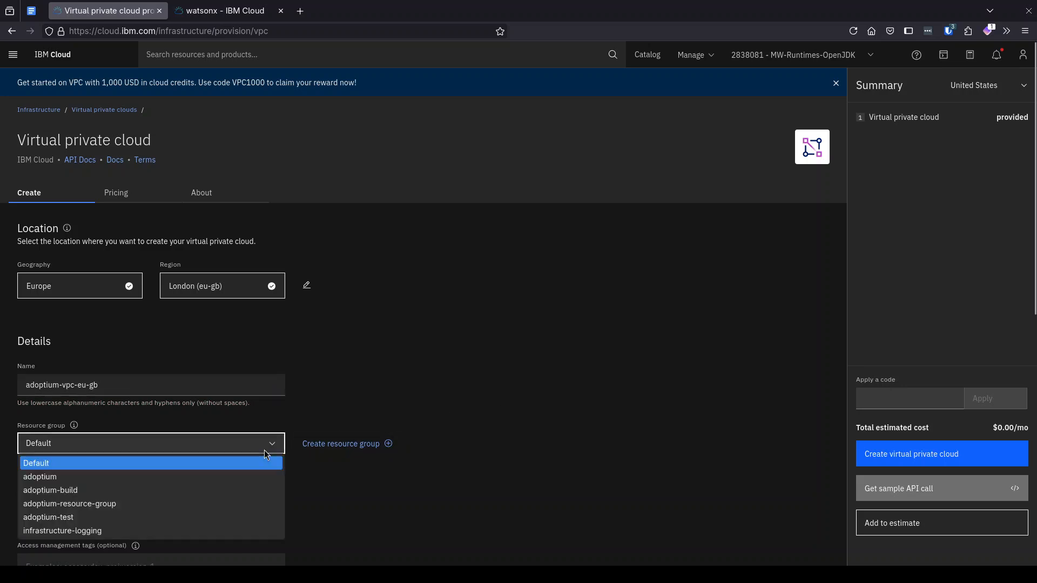
{"action": "left_click", "coordinate": [138, 502]}
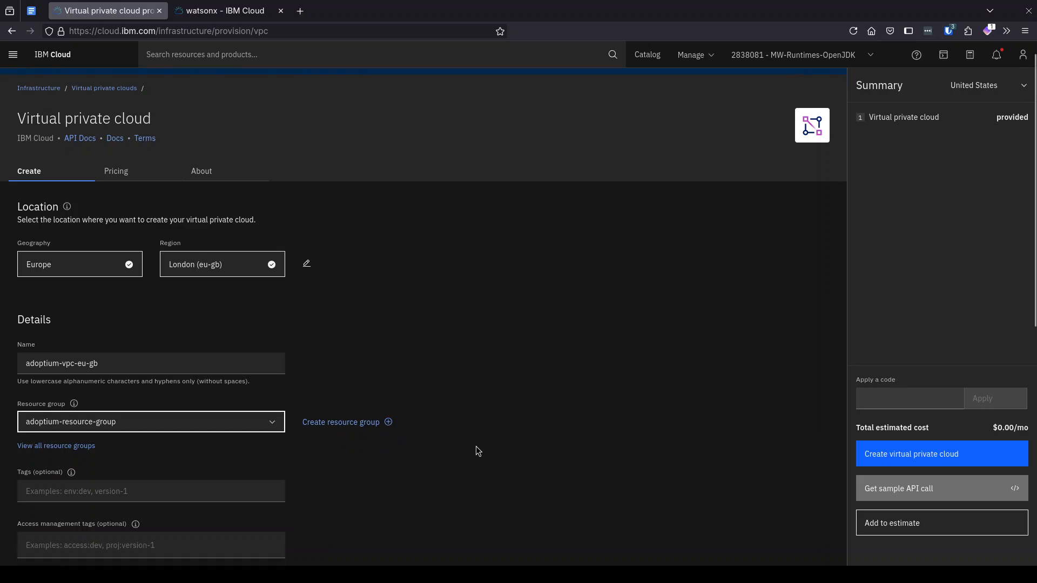
Allow SSH and ping in the default security group, review the subnets, and create the virtual private cloud
{"action": "scroll", "coordinate": [475, 446], "scroll_direction": "down", "scroll_amount": 5}
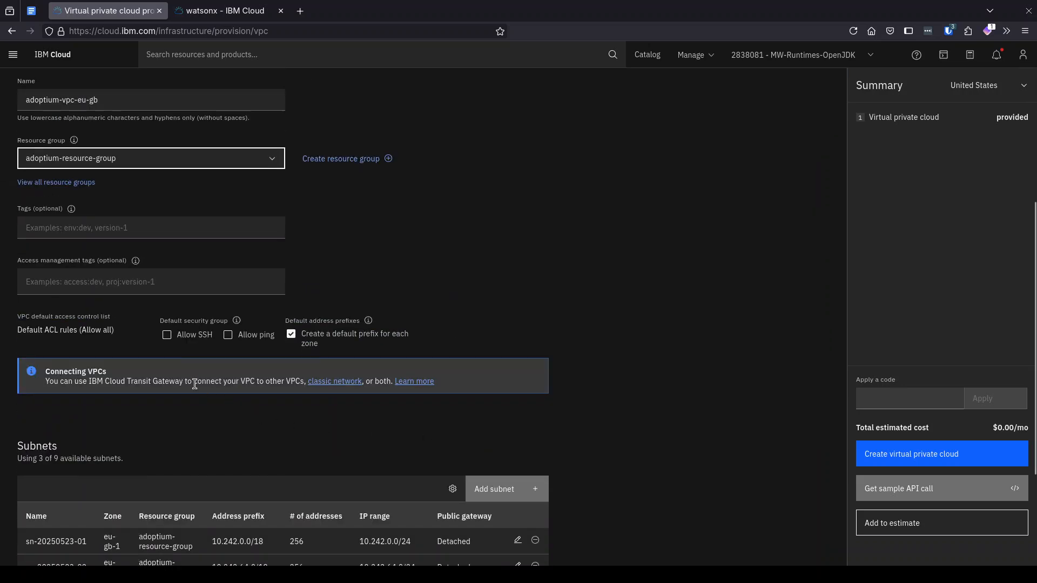
{"action": "left_click", "coordinate": [168, 339]}
{"action": "left_click", "coordinate": [227, 335]}
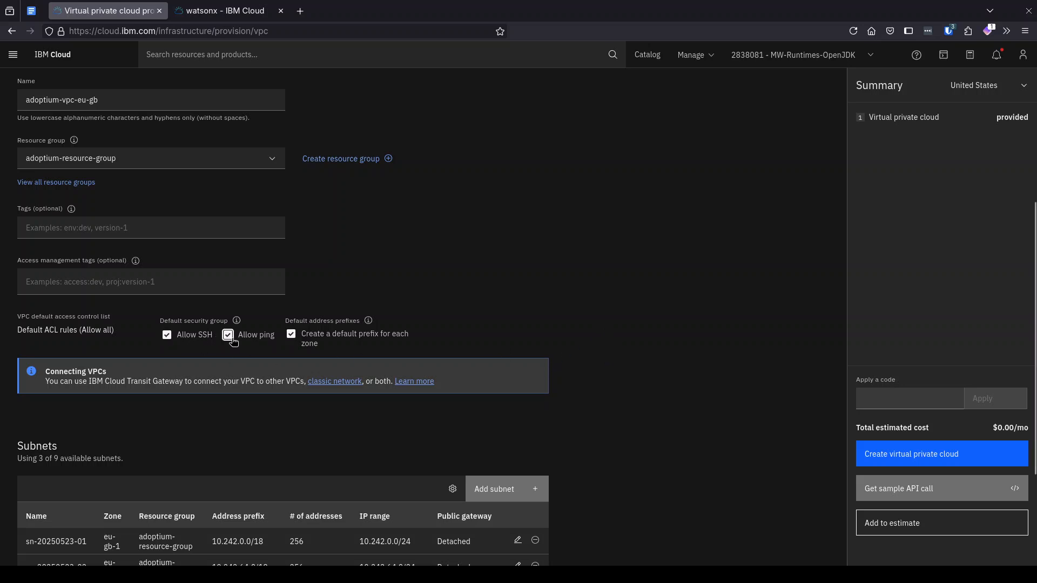
{"action": "scroll", "coordinate": [642, 421], "scroll_direction": "down", "scroll_amount": 3}
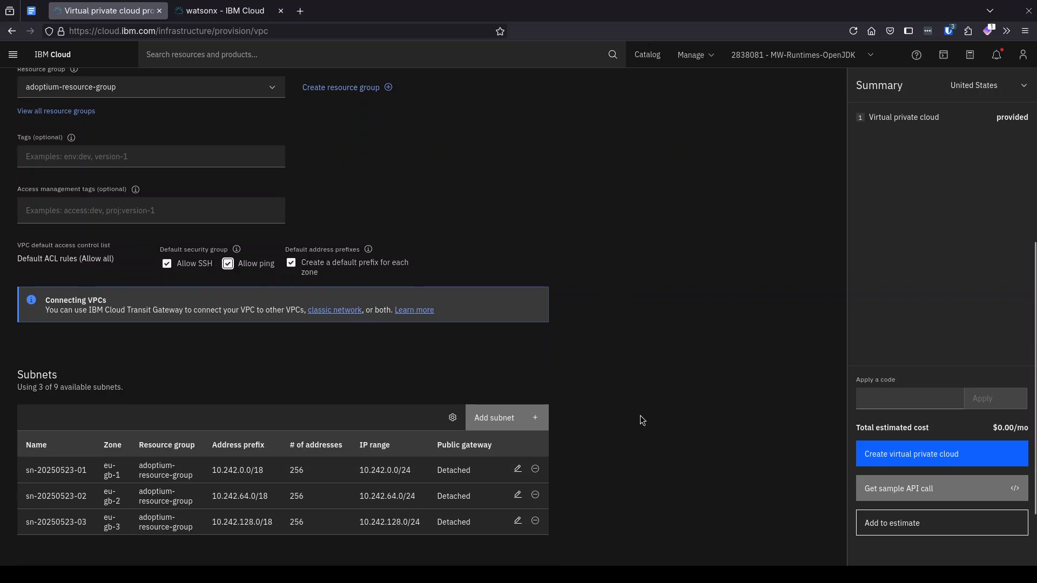
{"action": "scroll", "coordinate": [640, 416], "scroll_direction": "down", "scroll_amount": 3}
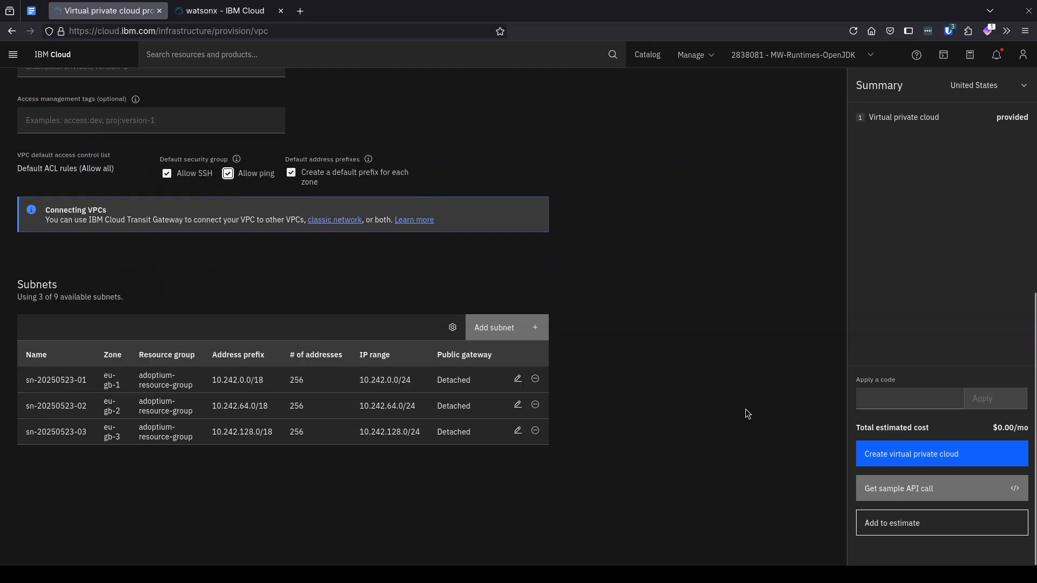
{"action": "scroll", "coordinate": [556, 279], "scroll_direction": "up", "scroll_amount": 10}
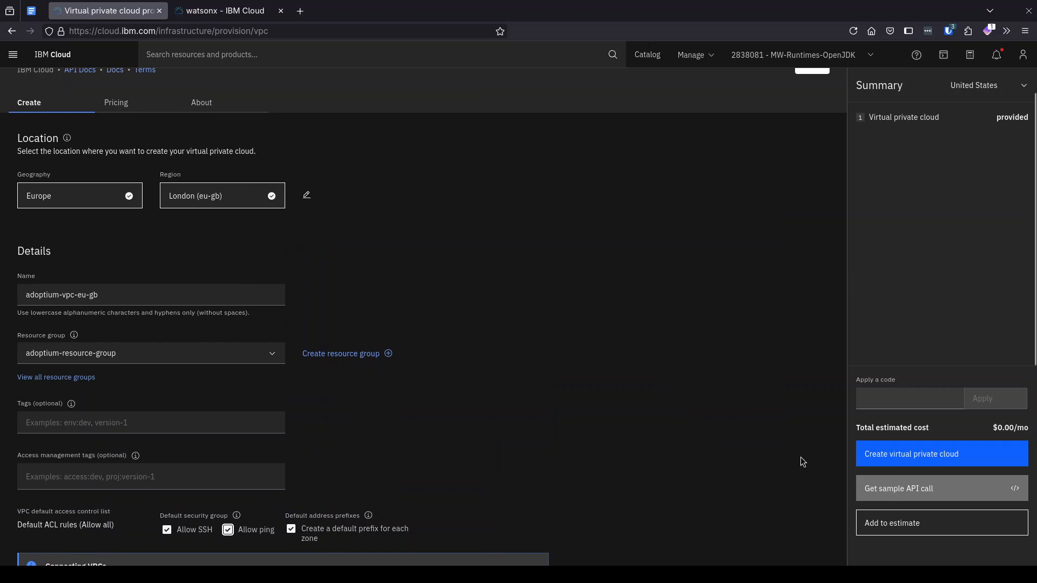
{"action": "left_click", "coordinate": [984, 460]}
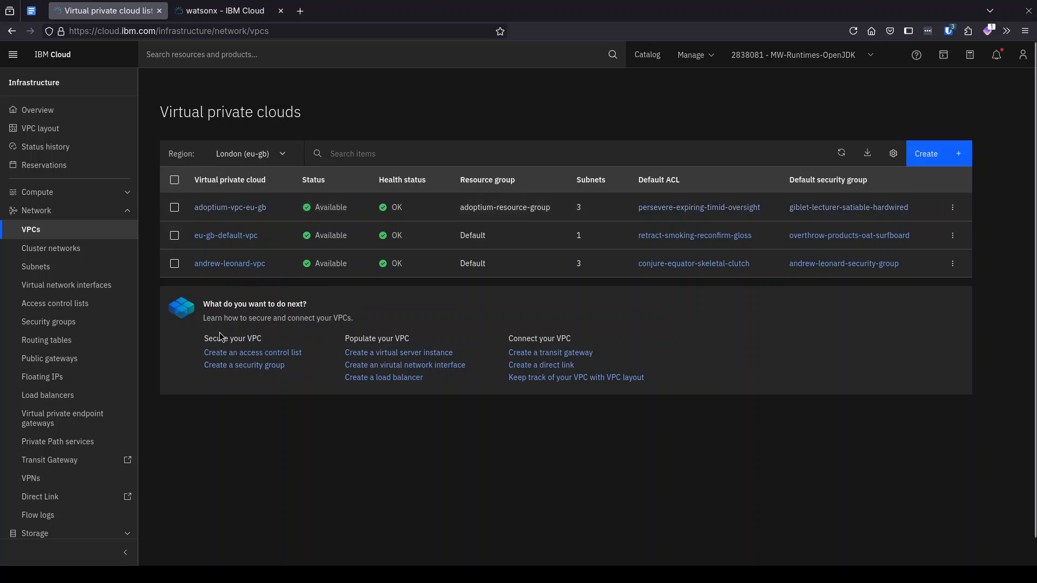
Start a new VPC security group named adoptium-security-group-windows-eu-gb in adoptium-resource-group
{"action": "left_click", "coordinate": [61, 330]}
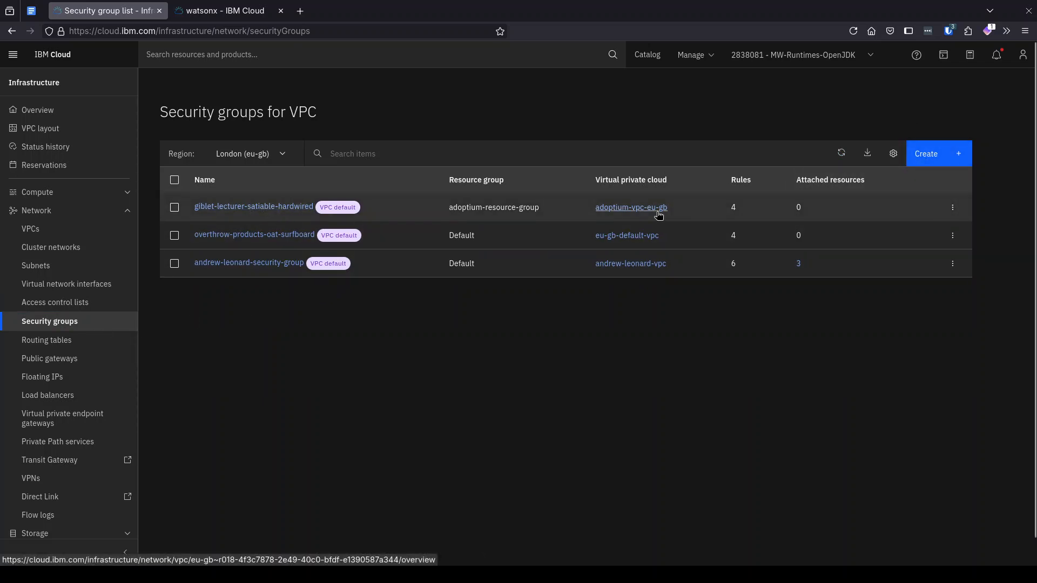
{"action": "left_click", "coordinate": [954, 157]}
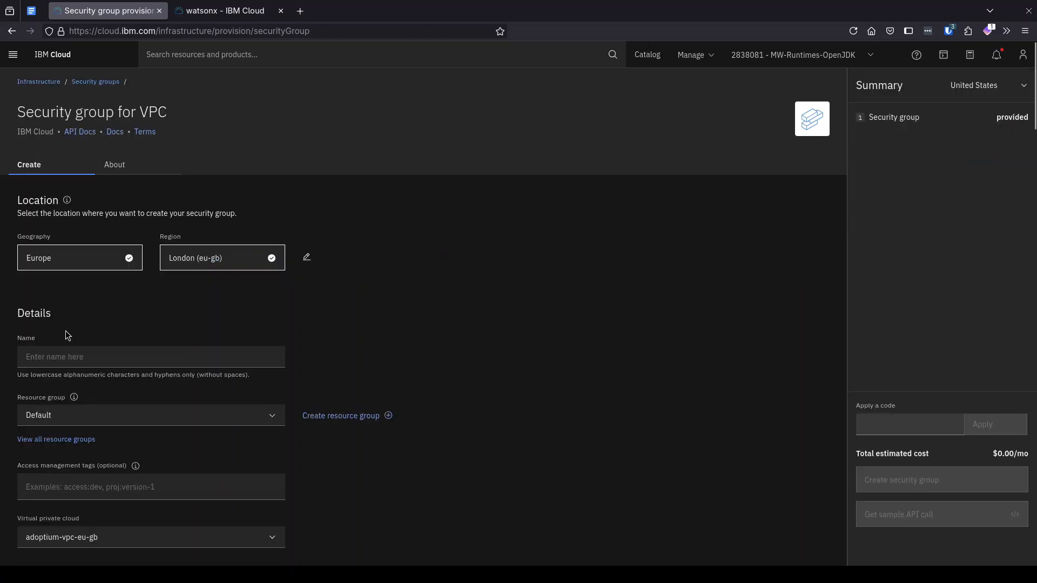
{"action": "left_click", "coordinate": [80, 359]}
{"action": "type", "text": "adoptiu"}
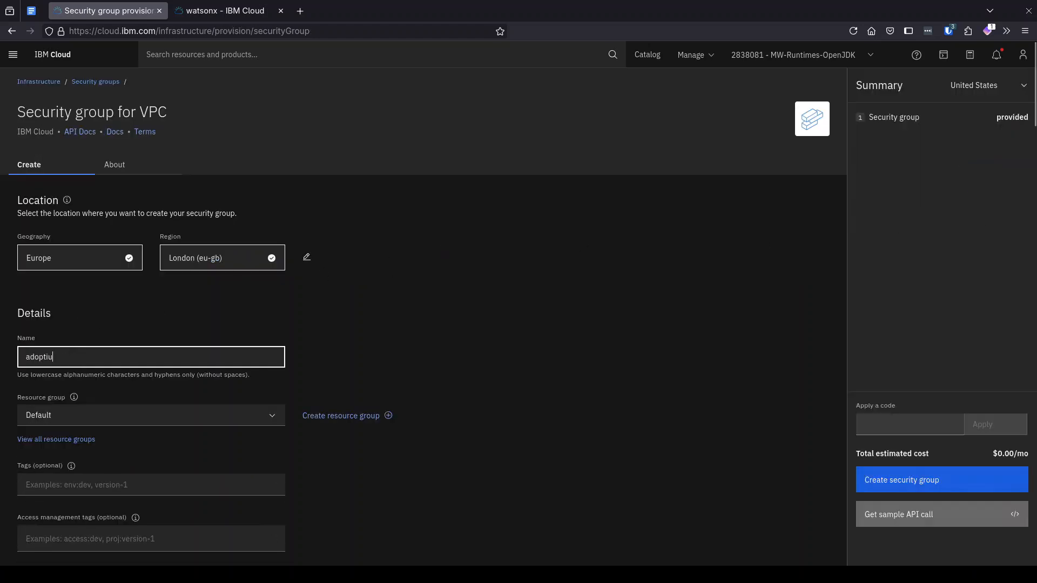
{"action": "type", "text": "m-security-group-"}
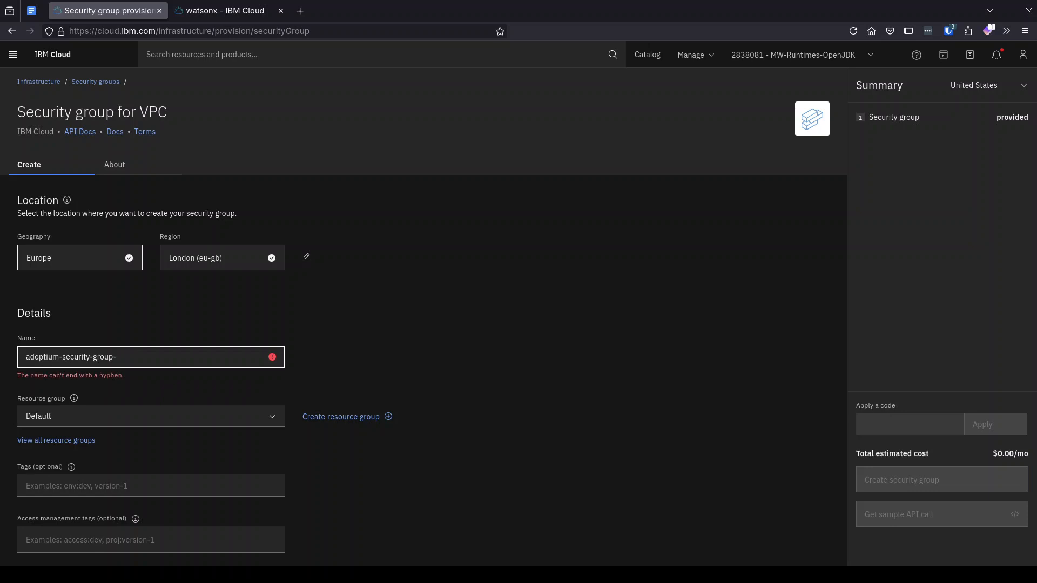
{"action": "type", "text": "windows-"}
{"action": "type", "text": "gu"}
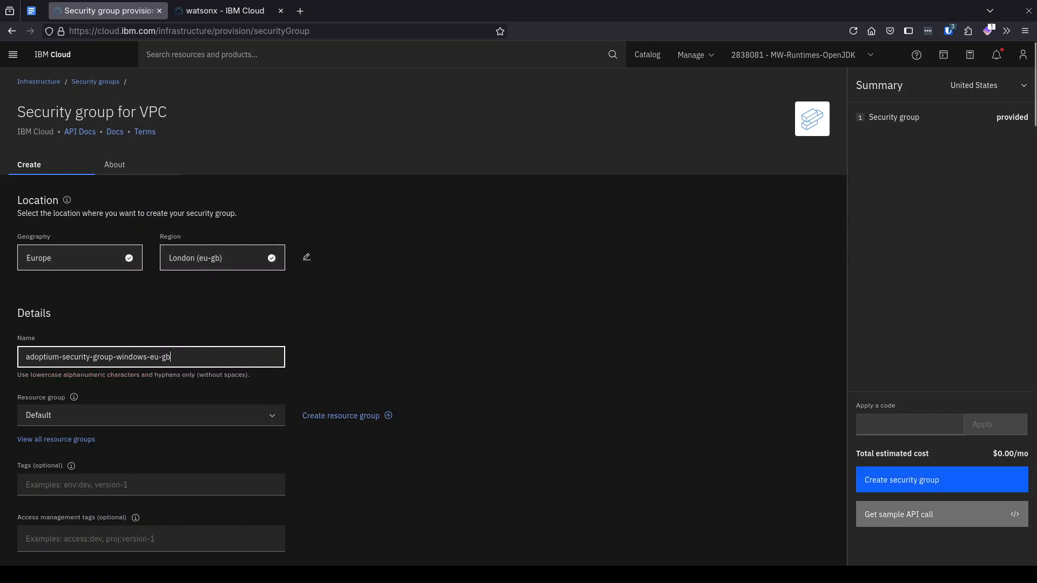
{"action": "left_click", "coordinate": [261, 415]}
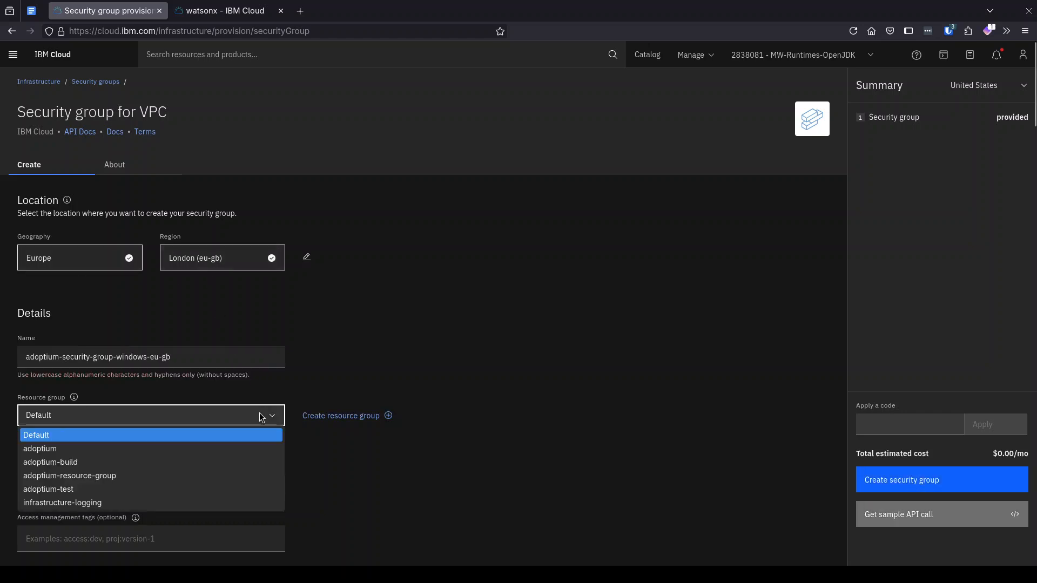
{"action": "left_click", "coordinate": [159, 477]}
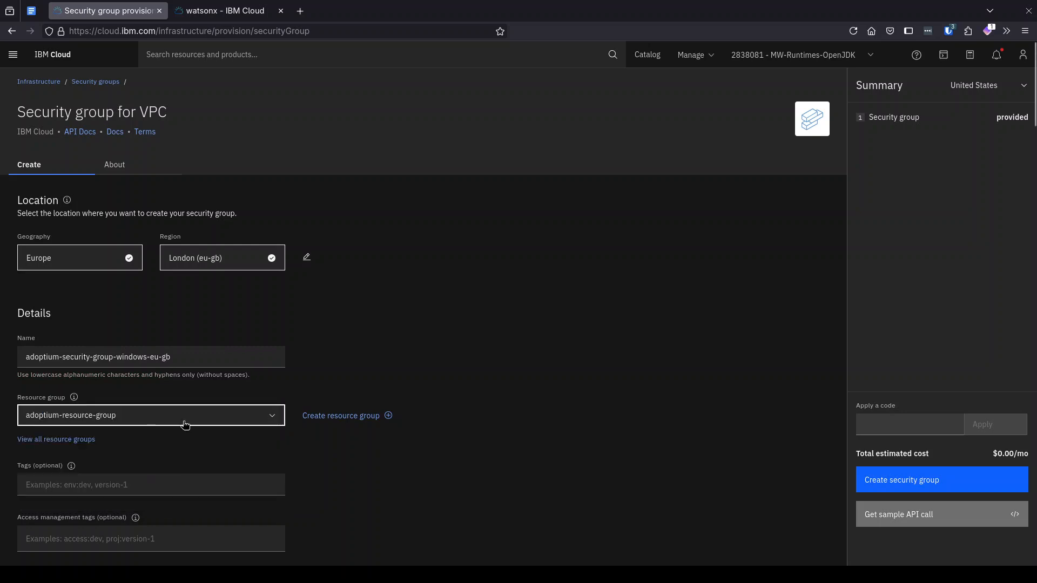
Add an inbound TCP rule for port range 3389 to 3389 to the security group, with any source and destination
{"action": "scroll", "coordinate": [570, 394], "scroll_direction": "down", "scroll_amount": 4}
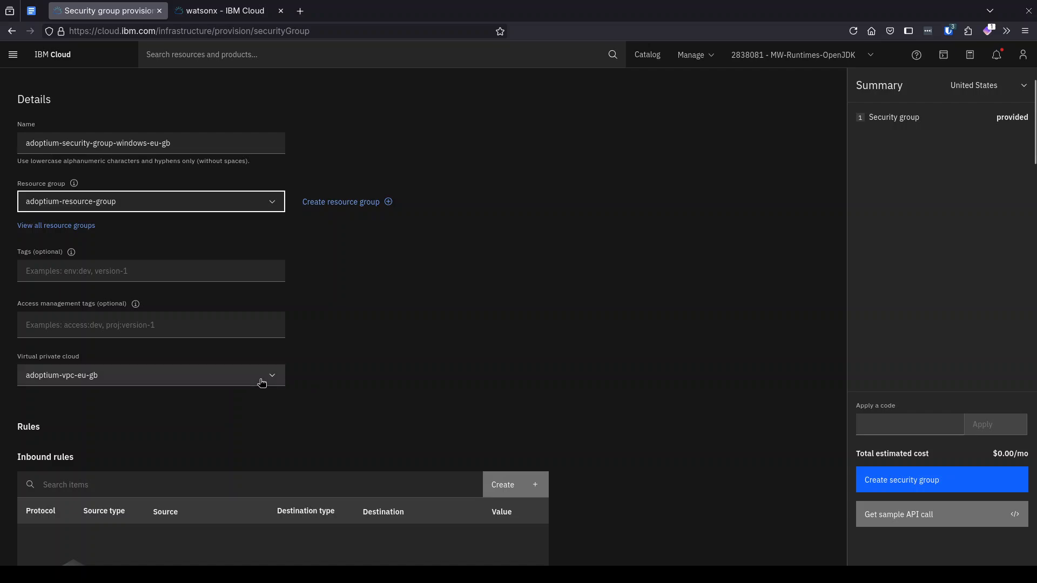
{"action": "scroll", "coordinate": [601, 441], "scroll_direction": "down", "scroll_amount": 10}
{"action": "scroll", "coordinate": [600, 442], "scroll_direction": "up", "scroll_amount": 5}
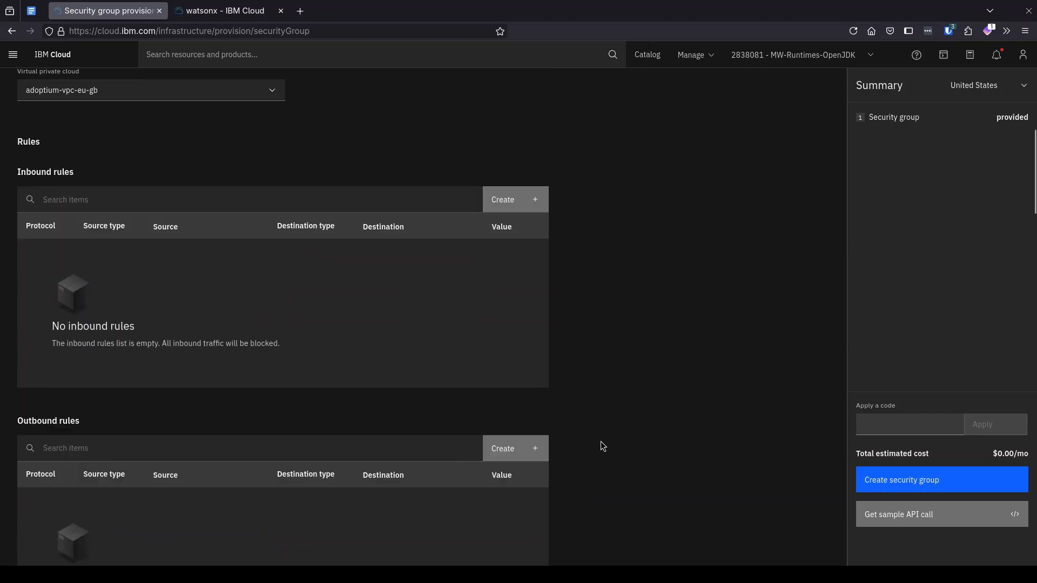
{"action": "left_click", "coordinate": [514, 207]}
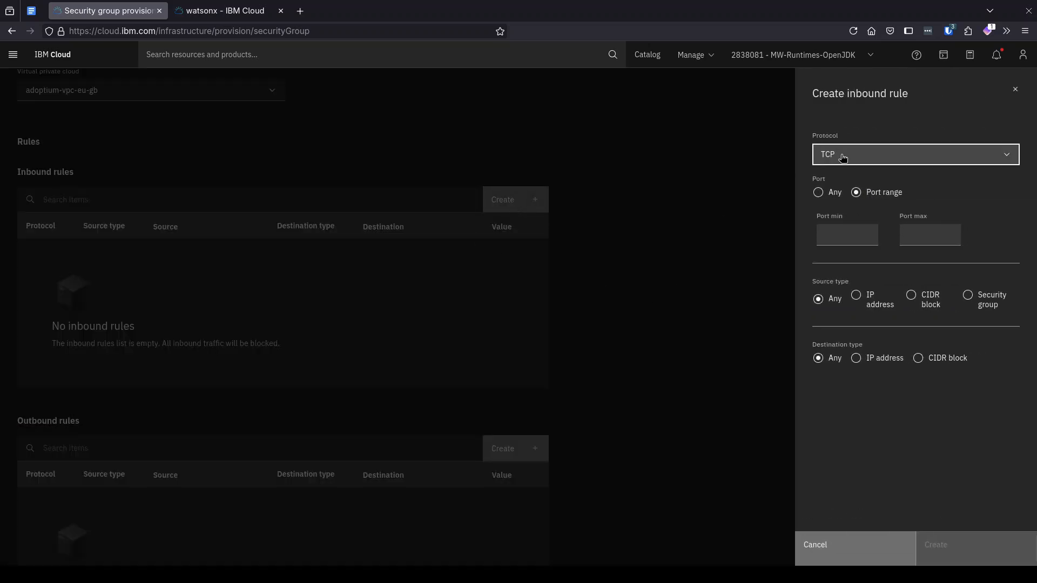
{"action": "left_click", "coordinate": [821, 195]}
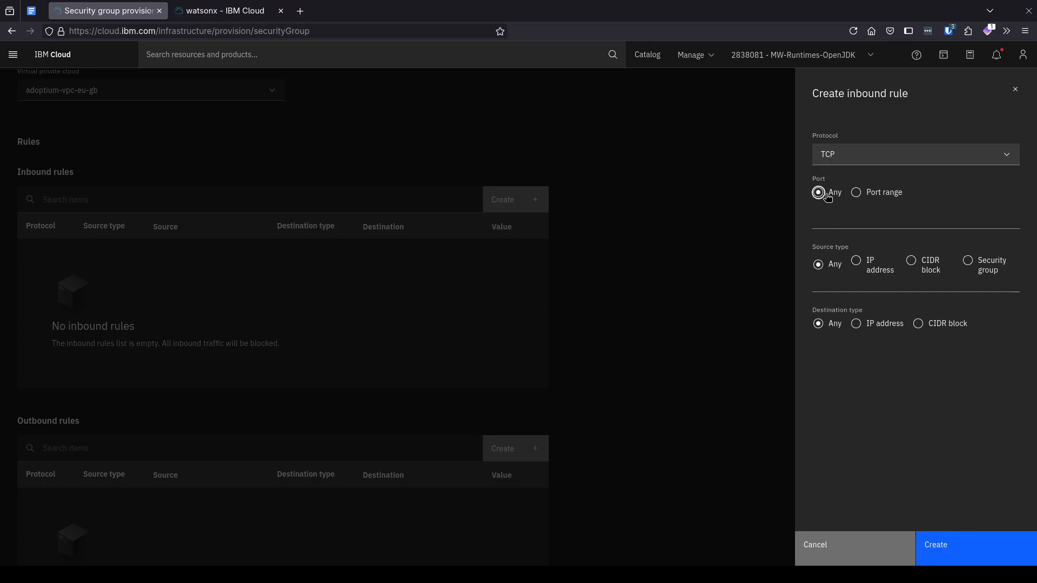
{"action": "left_click", "coordinate": [857, 193]}
{"action": "left_click", "coordinate": [830, 235]}
{"action": "type", "text": "3389"}
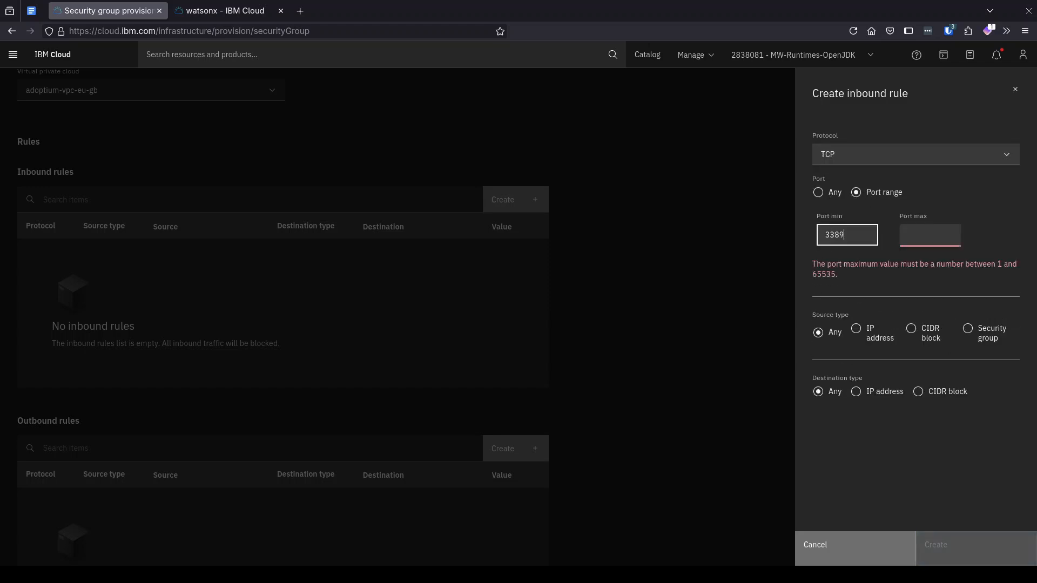
{"action": "left_click", "coordinate": [916, 234]}
{"action": "type", "text": "3389"}
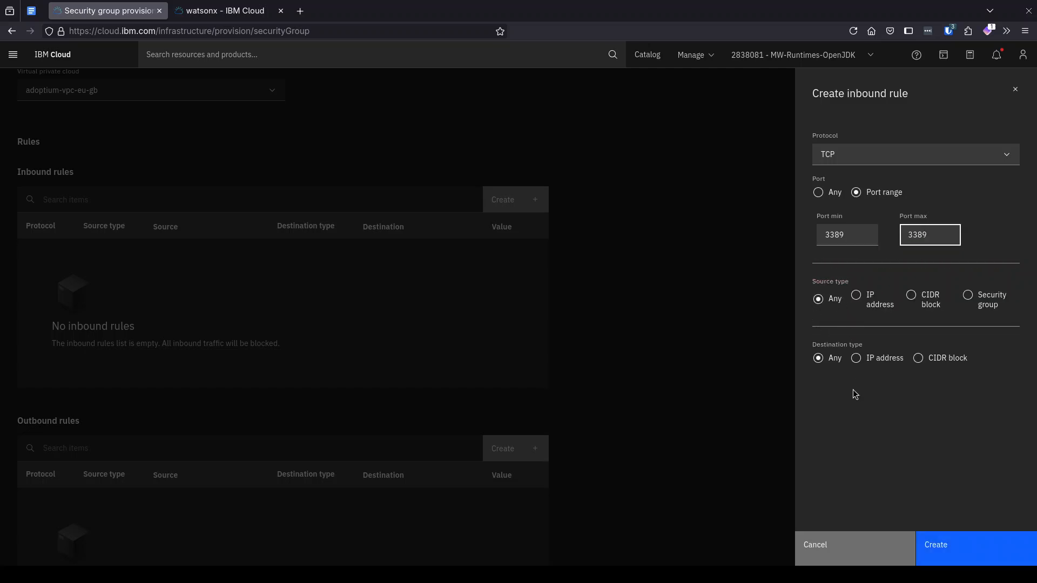
{"action": "left_click", "coordinate": [968, 558]}
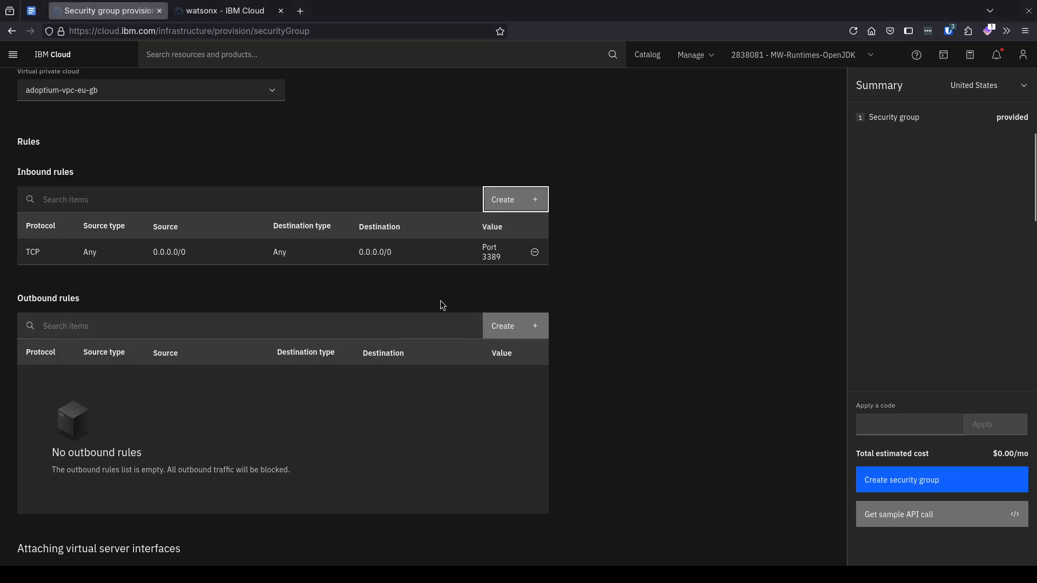
Add an inbound TCP rule for port range 5986 to 5986 to the security group, with any source and destination
{"action": "left_click", "coordinate": [518, 203]}
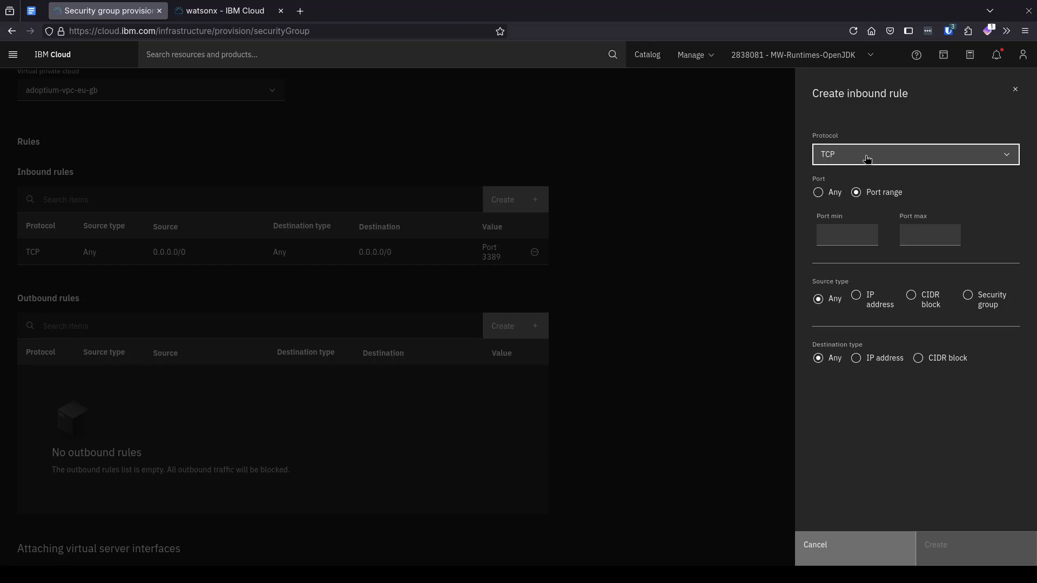
{"action": "left_click", "coordinate": [851, 237]}
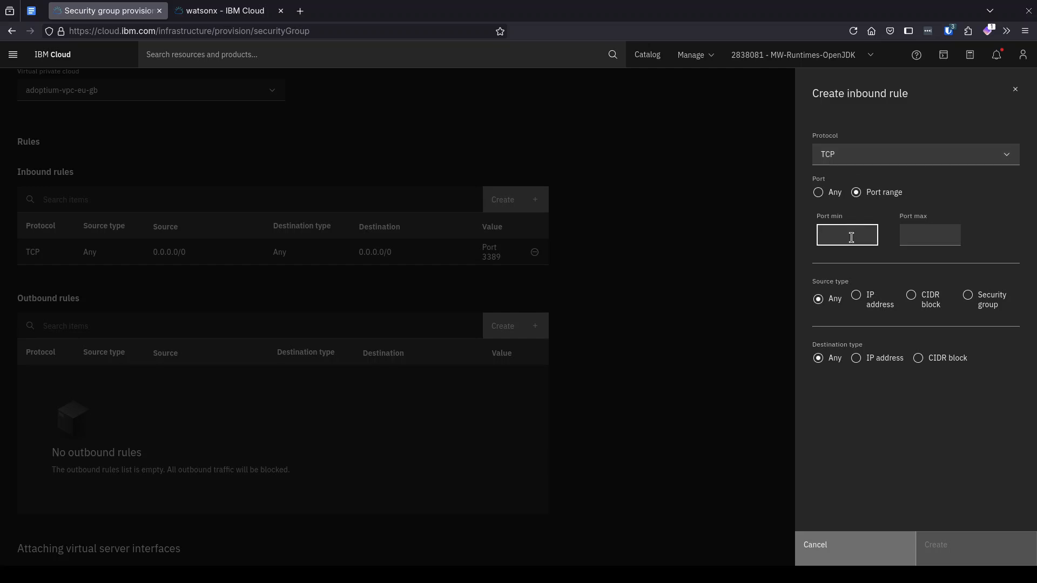
{"action": "type", "text": "5986"}
{"action": "key", "text": "Tab"}
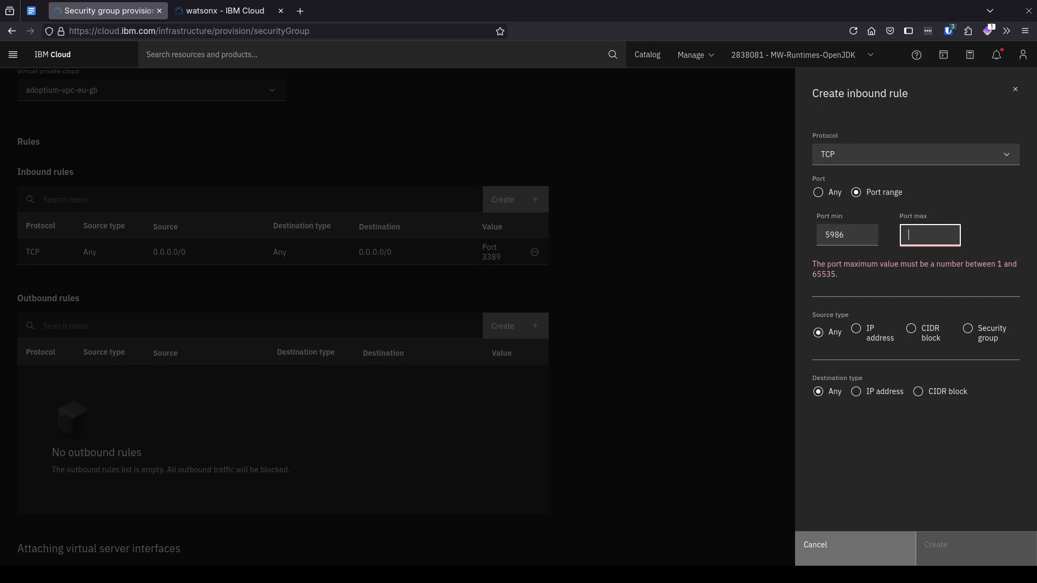
{"action": "type", "text": "5986"}
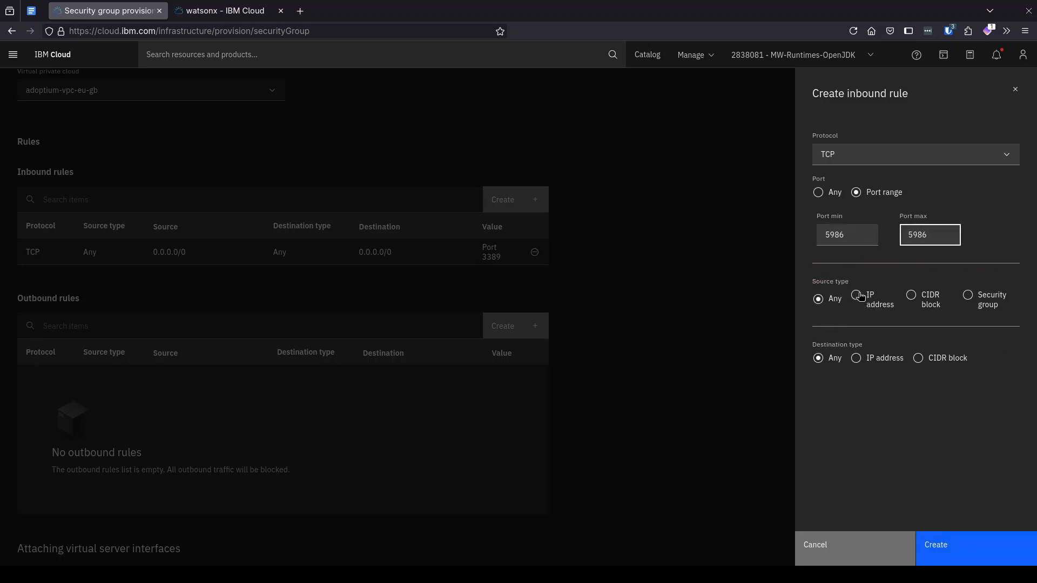
{"action": "left_click", "coordinate": [956, 560]}
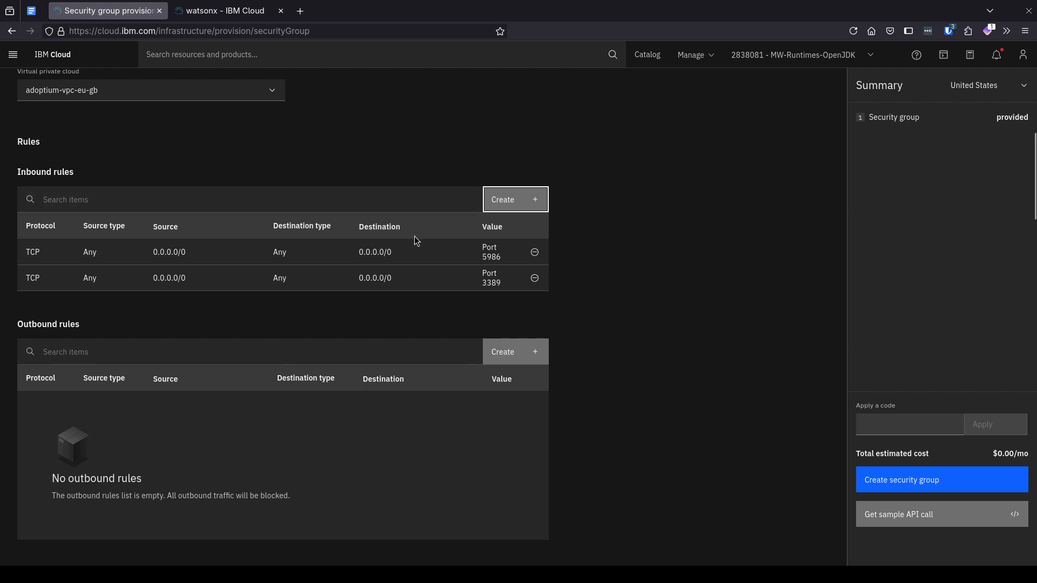
Add an outbound TCP rule to the security group allowing any port, any destination and any source
{"action": "left_click", "coordinate": [502, 354]}
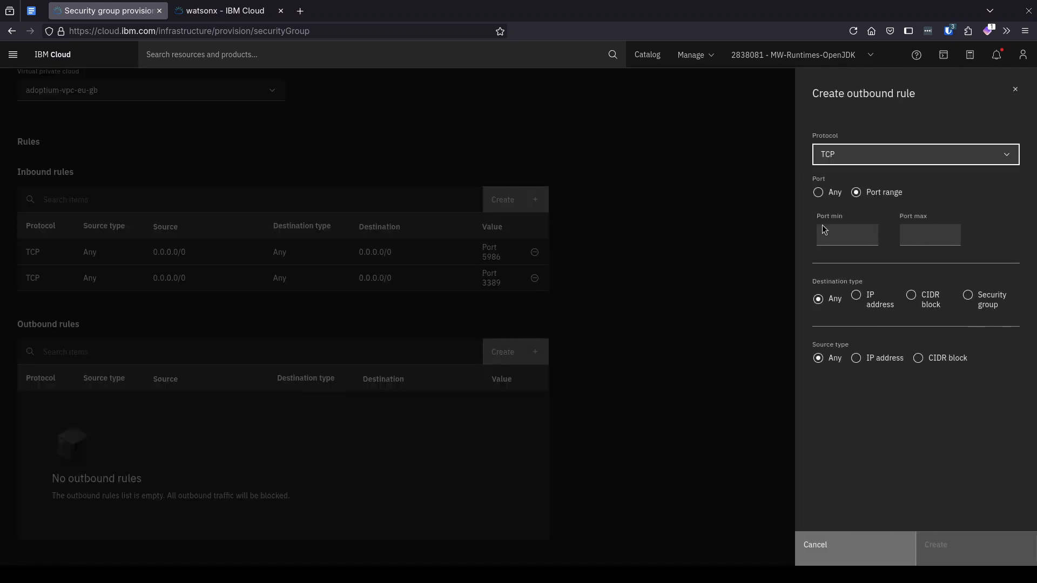
{"action": "left_click", "coordinate": [819, 195]}
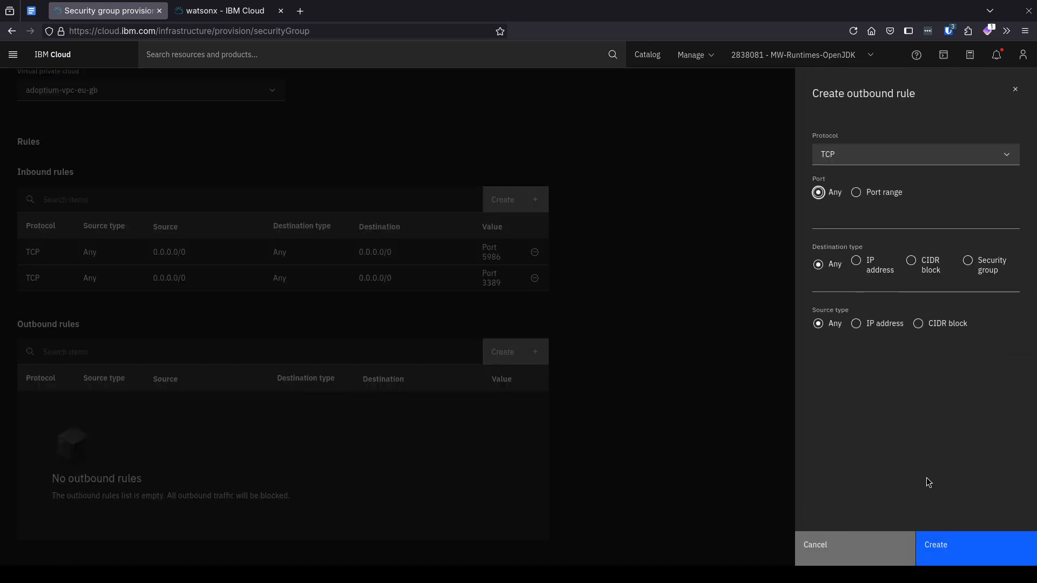
{"action": "left_click", "coordinate": [970, 549]}
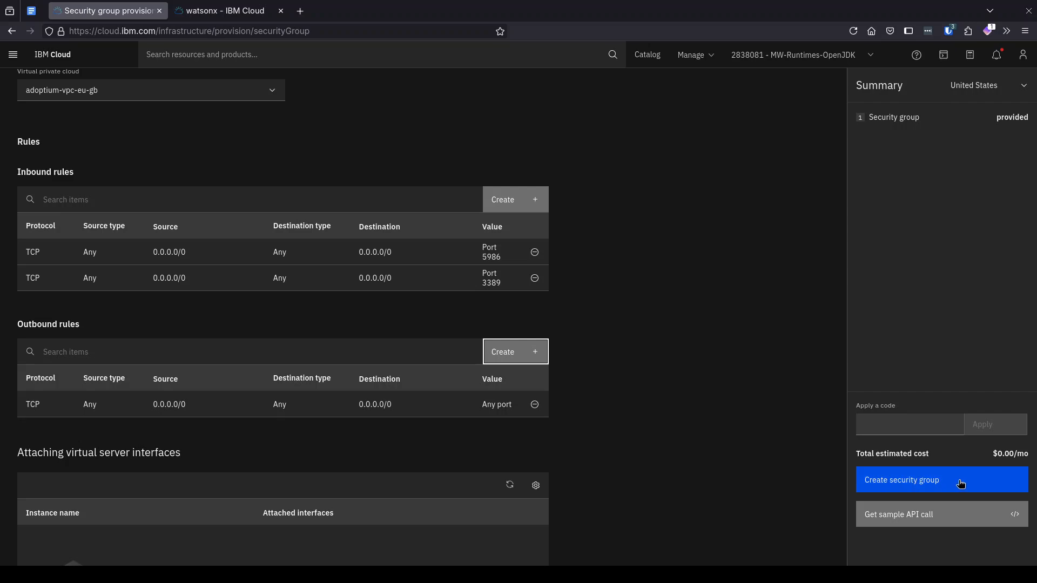
Review the security group's location, details and rules, and create the security group
{"action": "scroll", "coordinate": [757, 398], "scroll_direction": "up", "scroll_amount": 8}
{"action": "scroll", "coordinate": [644, 296], "scroll_direction": "down", "scroll_amount": 4}
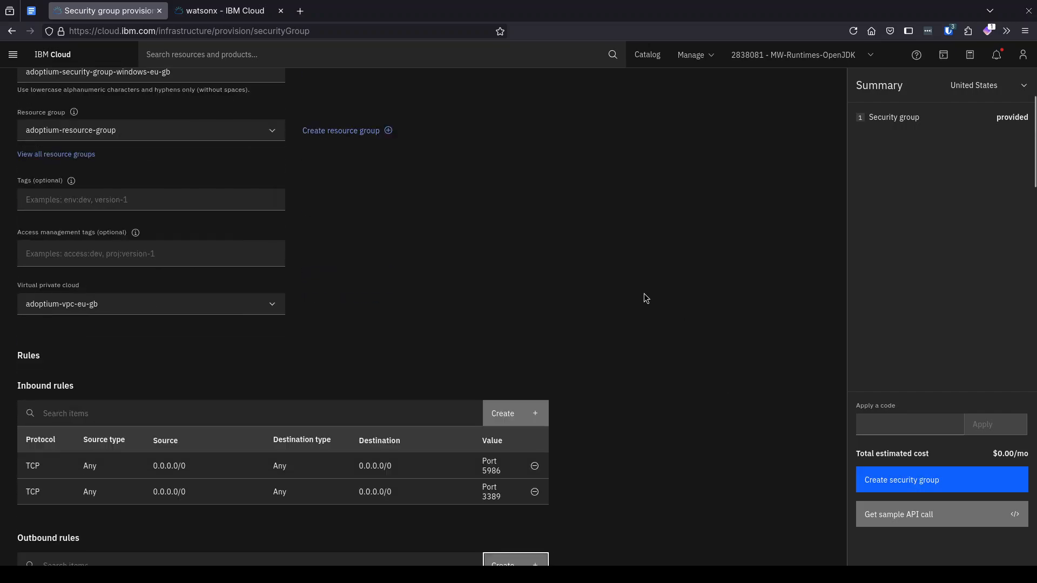
{"action": "scroll", "coordinate": [646, 299], "scroll_direction": "up", "scroll_amount": 4}
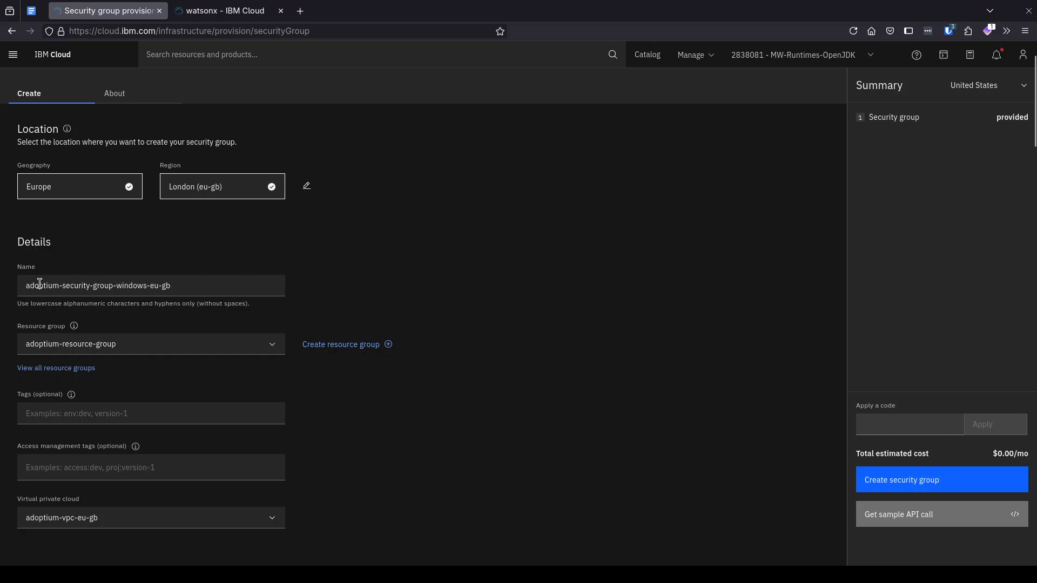
{"action": "scroll", "coordinate": [572, 355], "scroll_direction": "down", "scroll_amount": 8}
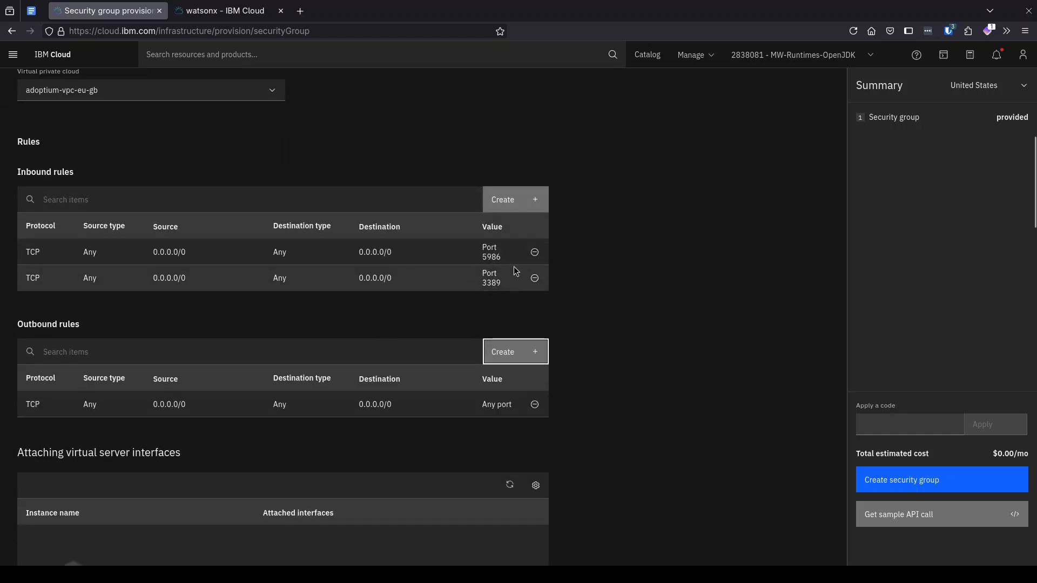
{"action": "left_click", "coordinate": [935, 482]}
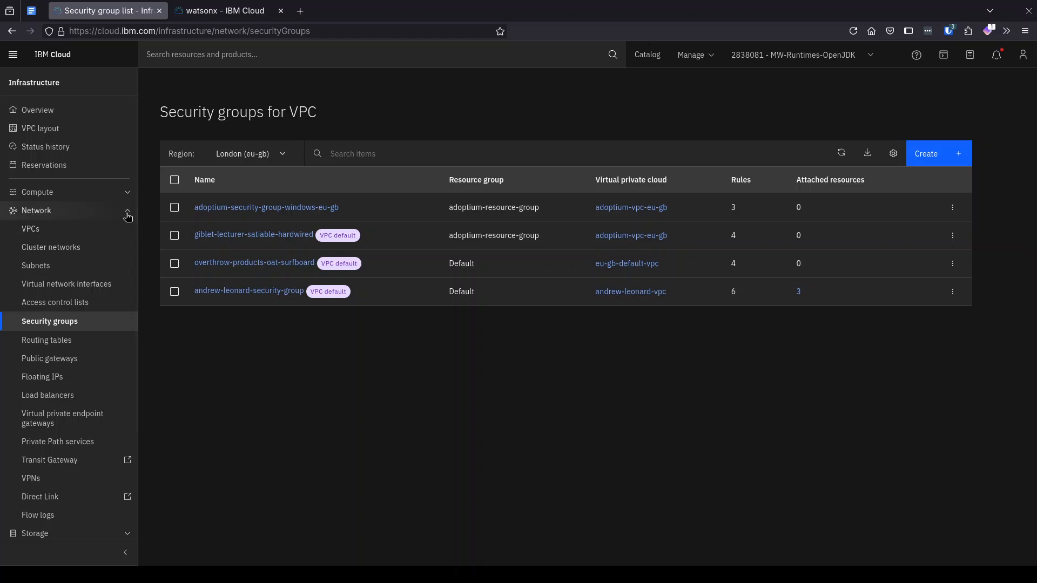
Start a new resource from the resource list, choosing Virtual Server for VPC in the catalog's Compute category
{"action": "left_click", "coordinate": [127, 216]}
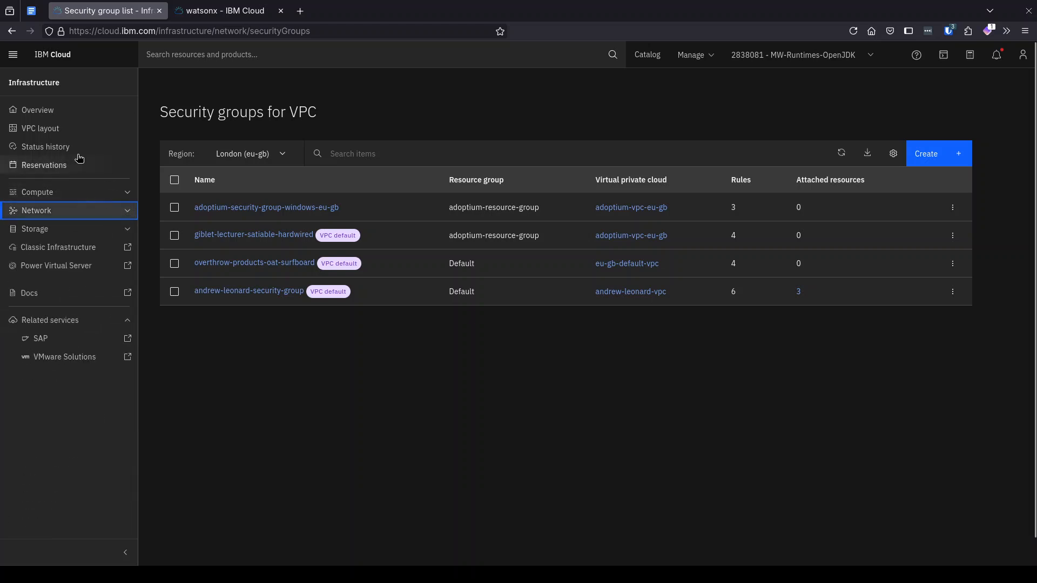
{"action": "left_click", "coordinate": [13, 54]}
{"action": "mouse_move", "coordinate": [72, 160]}
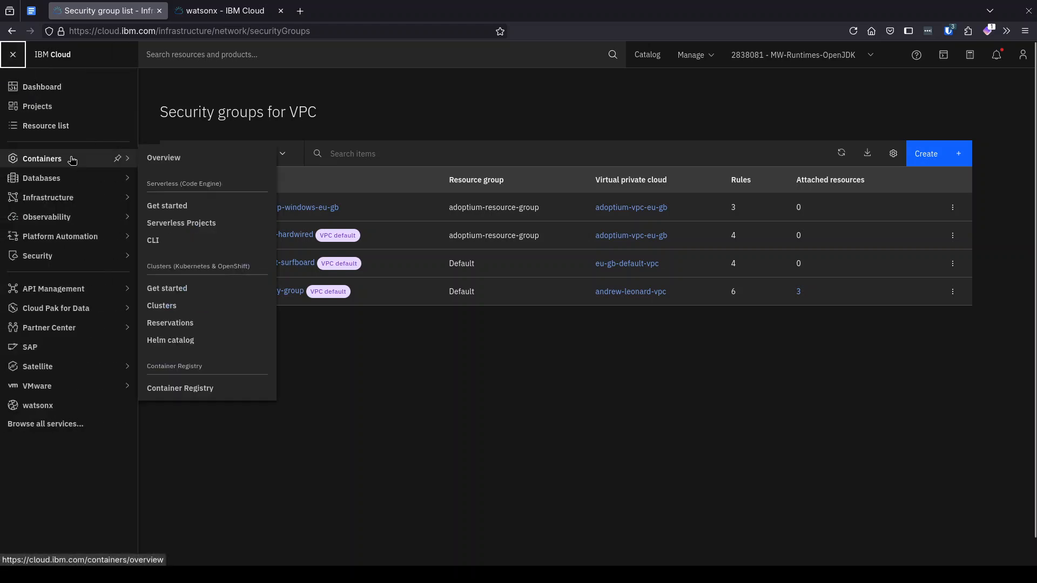
{"action": "left_click", "coordinate": [66, 129]}
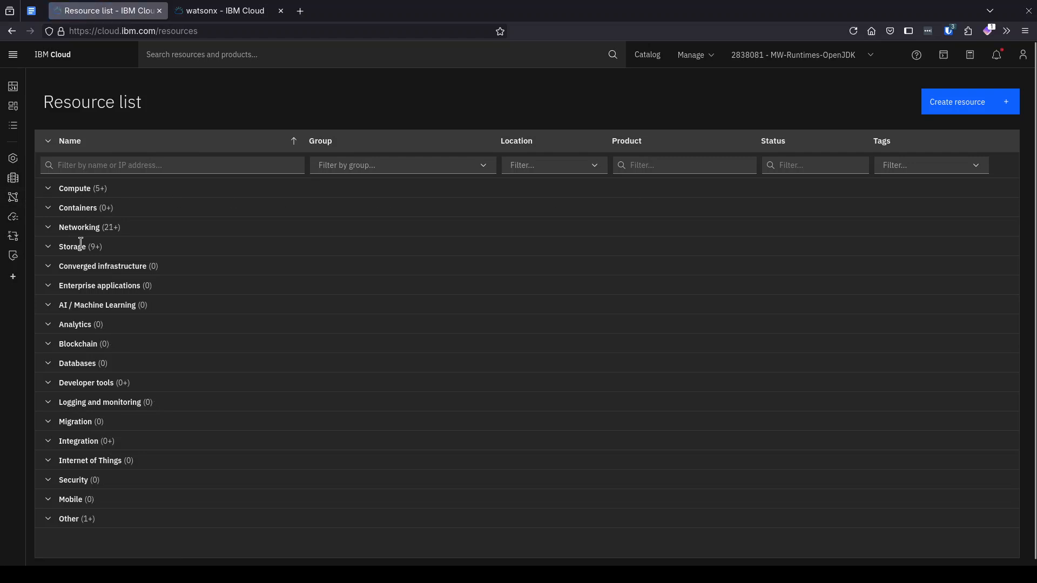
{"action": "left_click", "coordinate": [985, 108]}
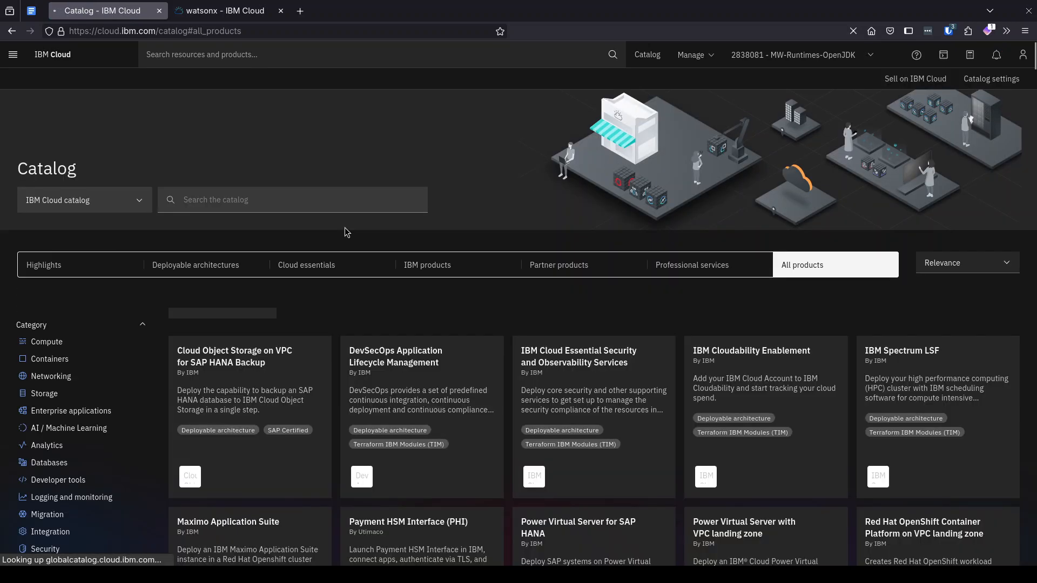
{"action": "left_click", "coordinate": [49, 343]}
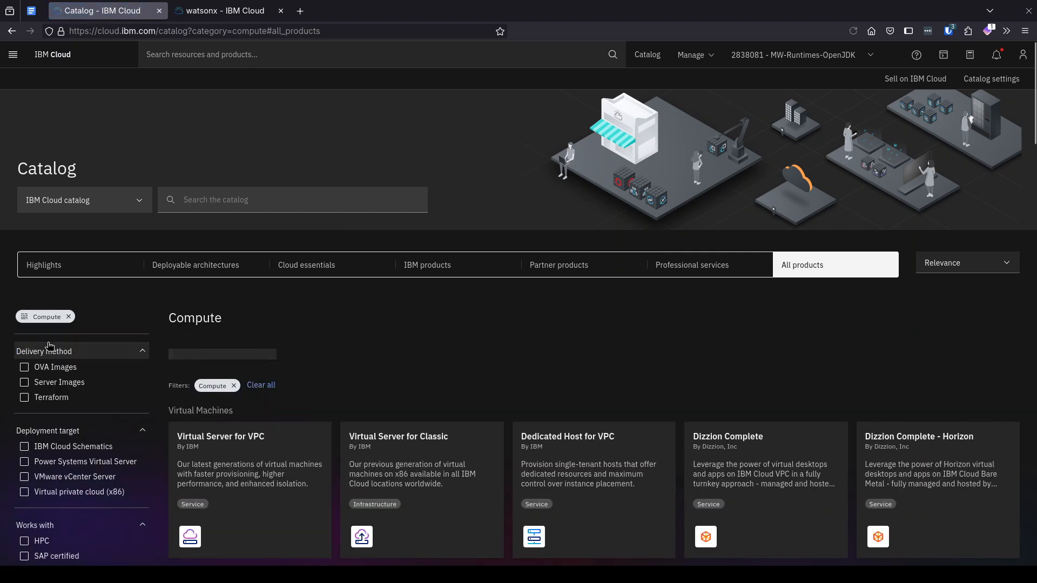
{"action": "left_click", "coordinate": [257, 467]}
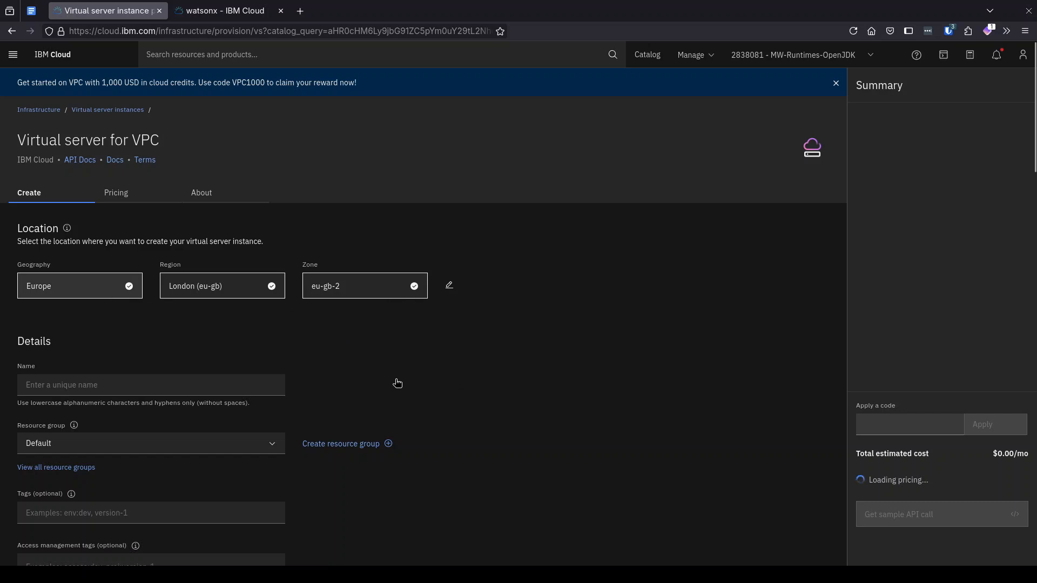
Name the virtual server test-ibm-win2022-x64-1 and assign it to adoptium-resource-group
{"action": "left_click", "coordinate": [194, 389]}
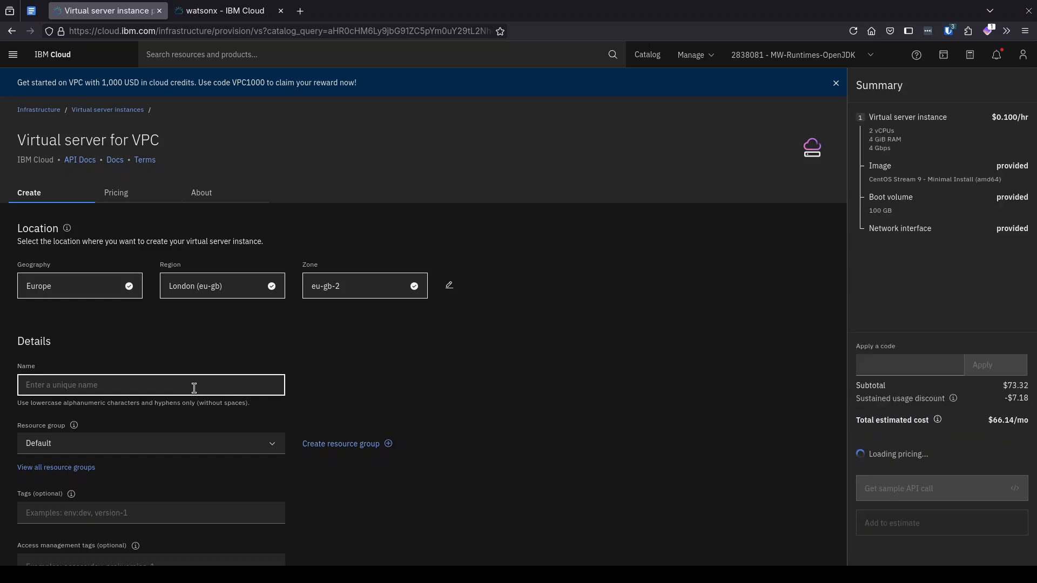
{"action": "type", "text": "test-"}
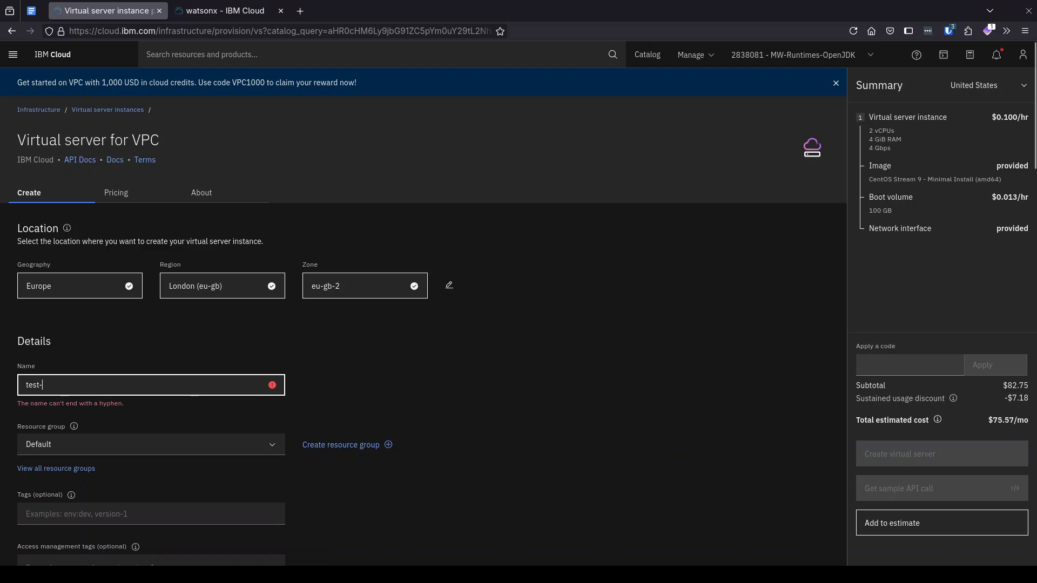
{"action": "type", "text": "ibm"}
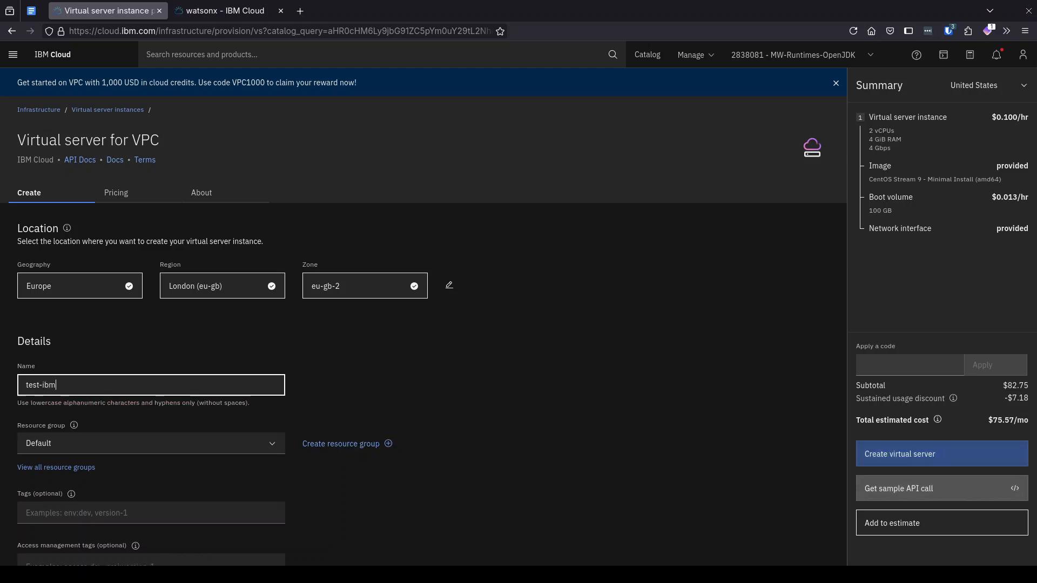
{"action": "type", "text": "-win2022-x64-1"}
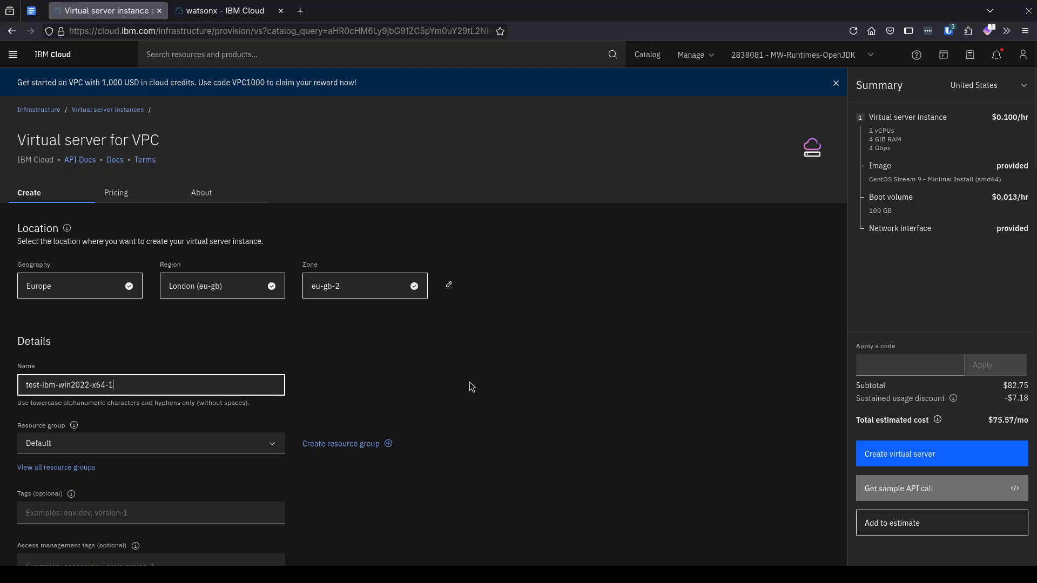
{"action": "left_click", "coordinate": [254, 443]}
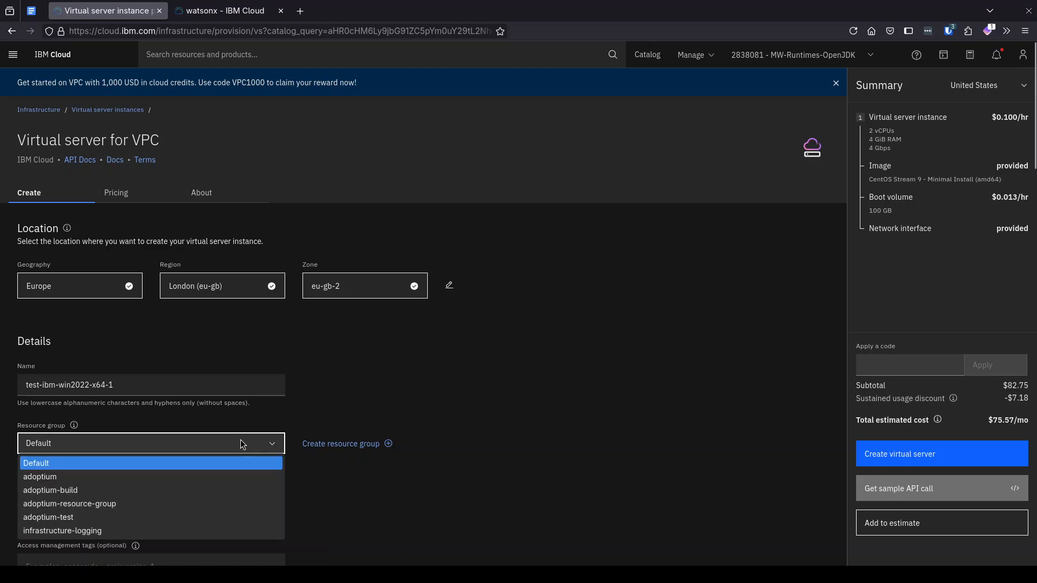
{"action": "left_click", "coordinate": [173, 504]}
Change the server image to the Windows stock image ibm-windows-server-2022-full-standard-amd64-25
{"action": "scroll", "coordinate": [558, 429], "scroll_direction": "down", "scroll_amount": 4}
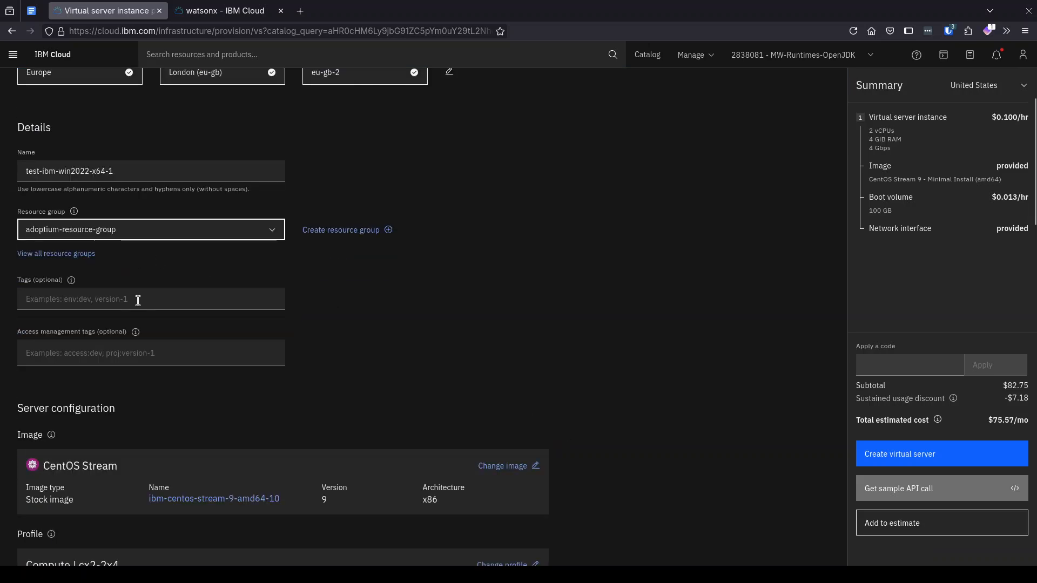
{"action": "scroll", "coordinate": [396, 419], "scroll_direction": "down", "scroll_amount": 2}
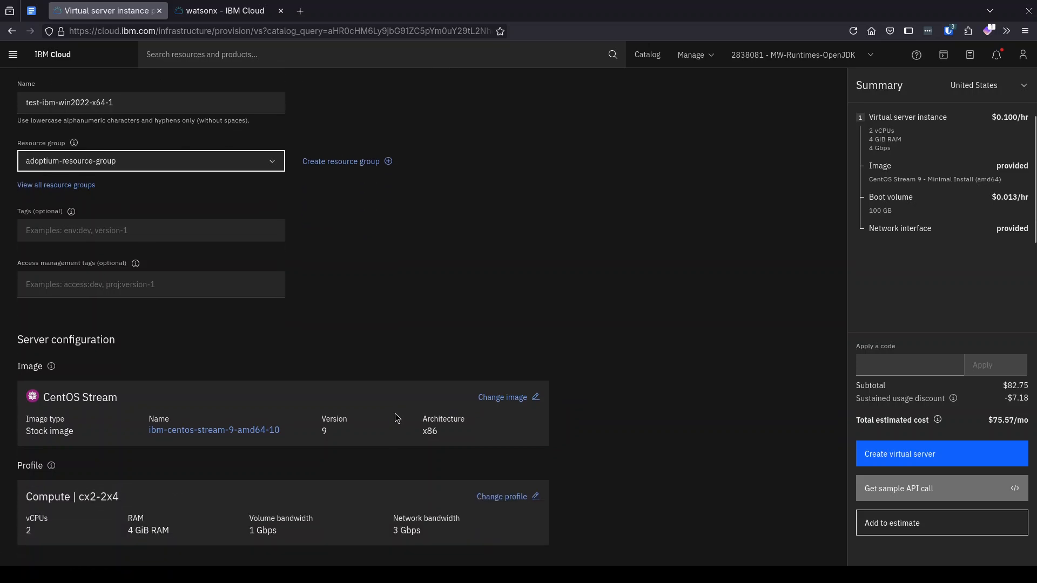
{"action": "scroll", "coordinate": [395, 420], "scroll_direction": "down", "scroll_amount": 2}
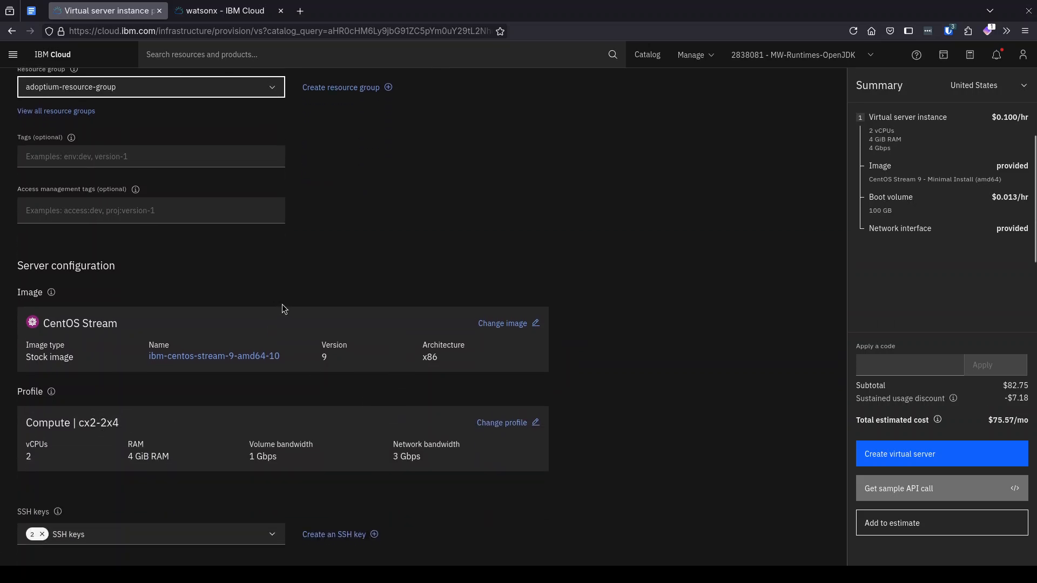
{"action": "left_click", "coordinate": [514, 330]}
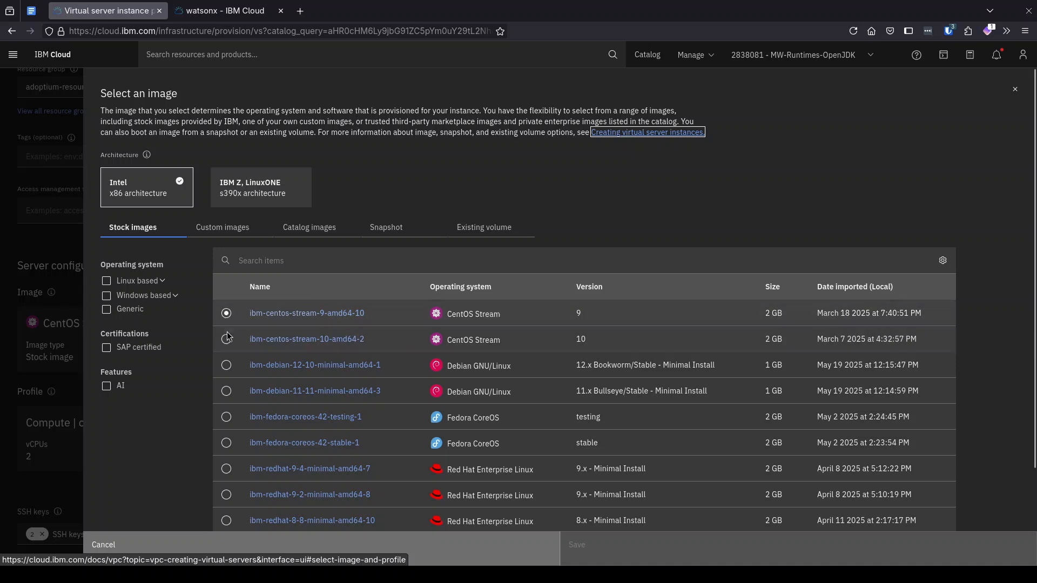
{"action": "left_click", "coordinate": [107, 296]}
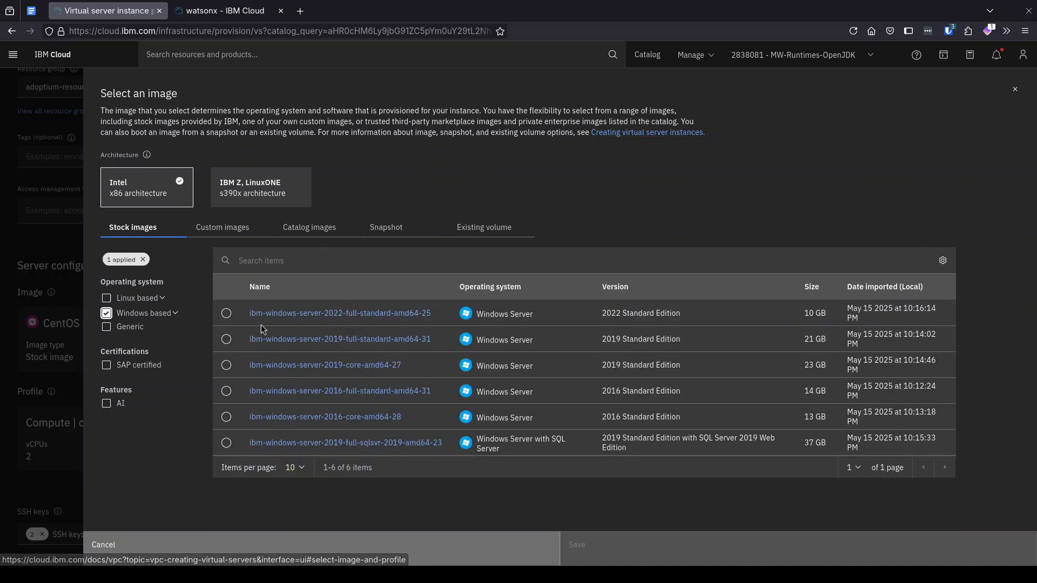
{"action": "left_click", "coordinate": [226, 314]}
{"action": "left_click", "coordinate": [589, 545]}
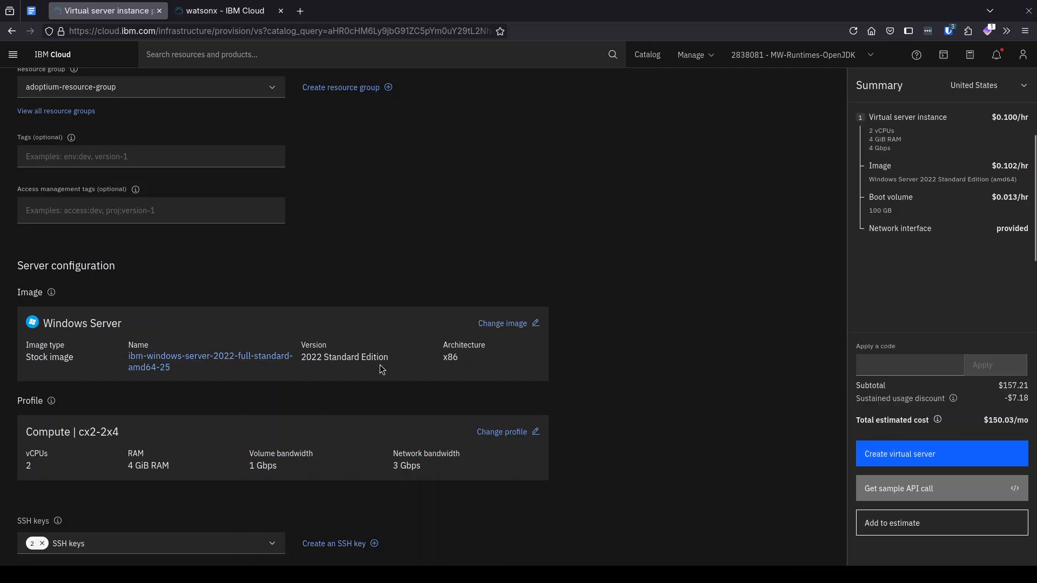
Review the available instance profiles and the SSH keys selected for the virtual server, keeping the current choices
{"action": "scroll", "coordinate": [617, 409], "scroll_direction": "down", "scroll_amount": 1}
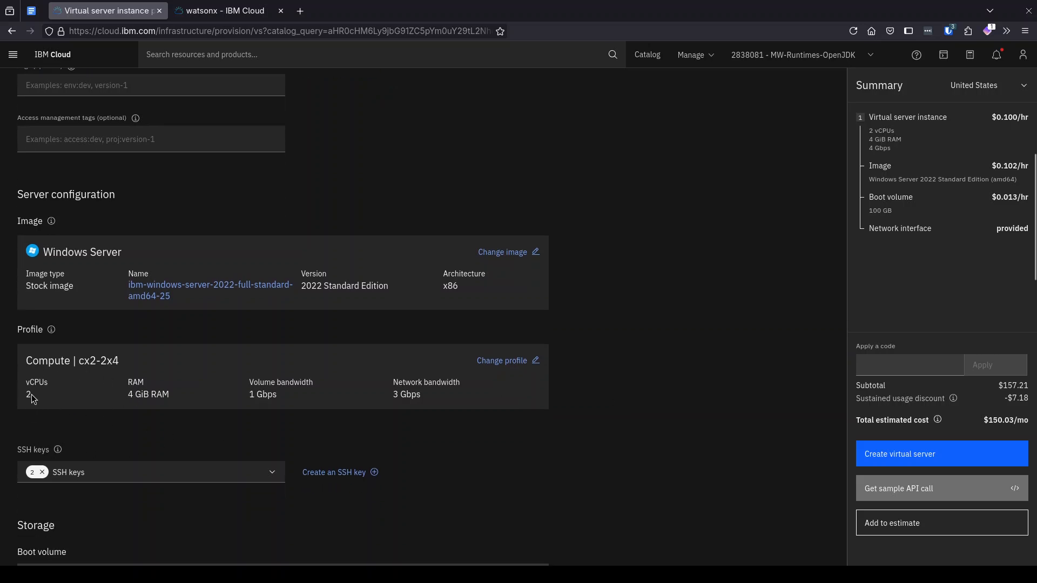
{"action": "left_click", "coordinate": [502, 361]}
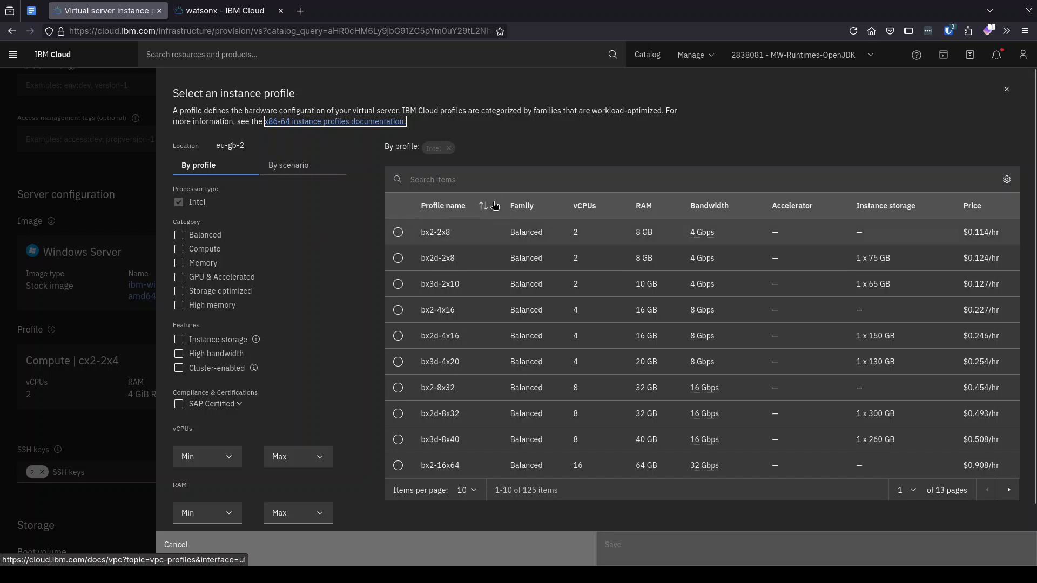
{"action": "left_click", "coordinate": [1008, 91]}
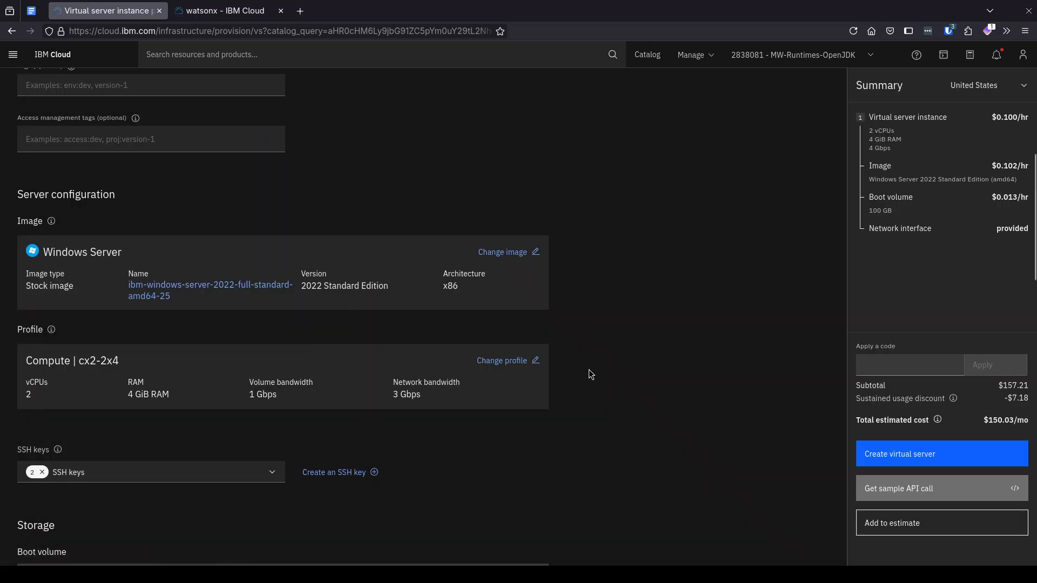
{"action": "scroll", "coordinate": [589, 369], "scroll_direction": "down", "scroll_amount": 2}
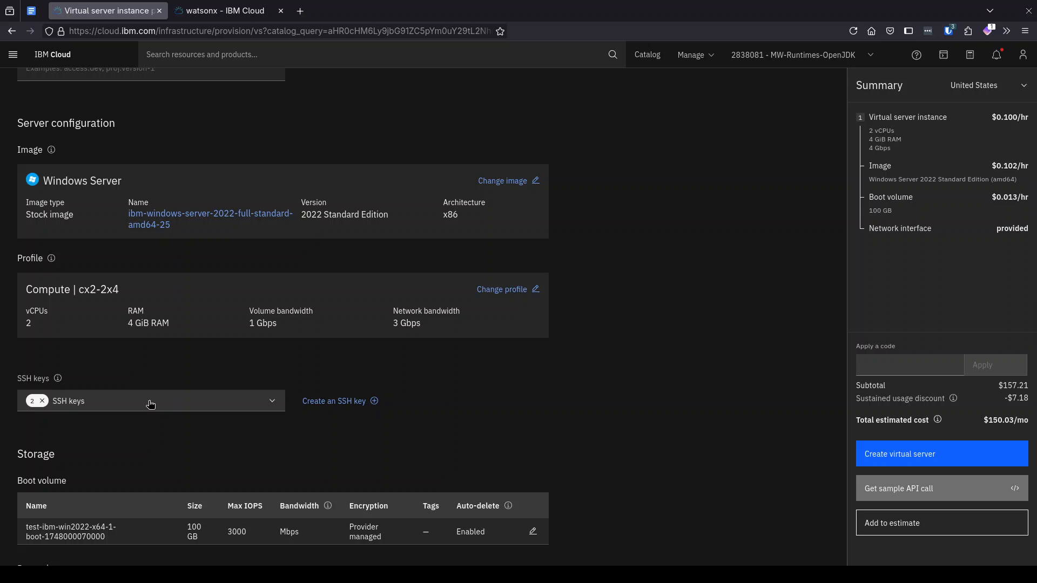
{"action": "left_click", "coordinate": [273, 406]}
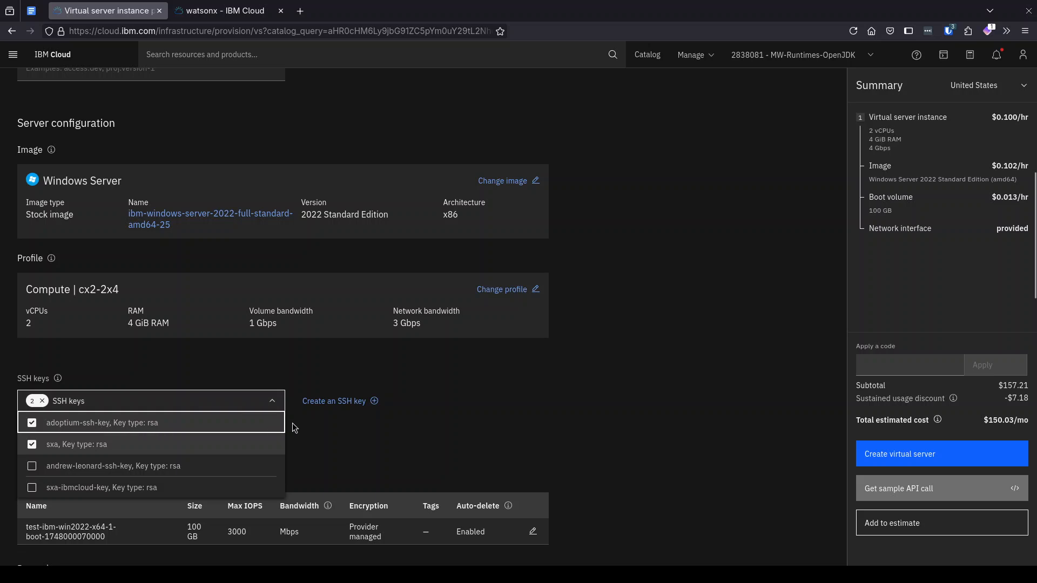
{"action": "left_click", "coordinate": [507, 378]}
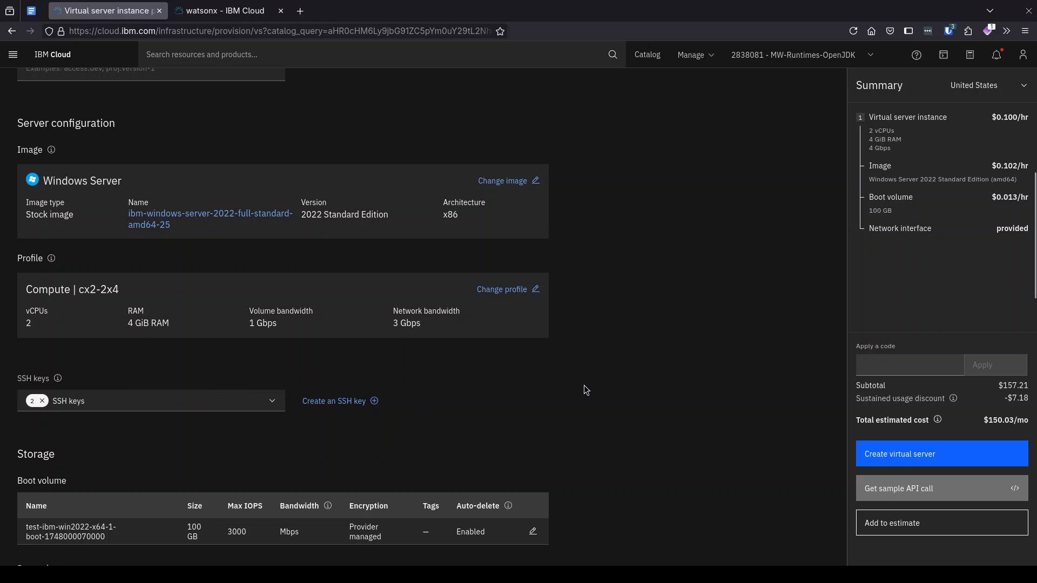
Start a new data volume for the virtual server and name it test-ibm-win2022-x64-1-data1
{"action": "scroll", "coordinate": [621, 385], "scroll_direction": "down", "scroll_amount": 4}
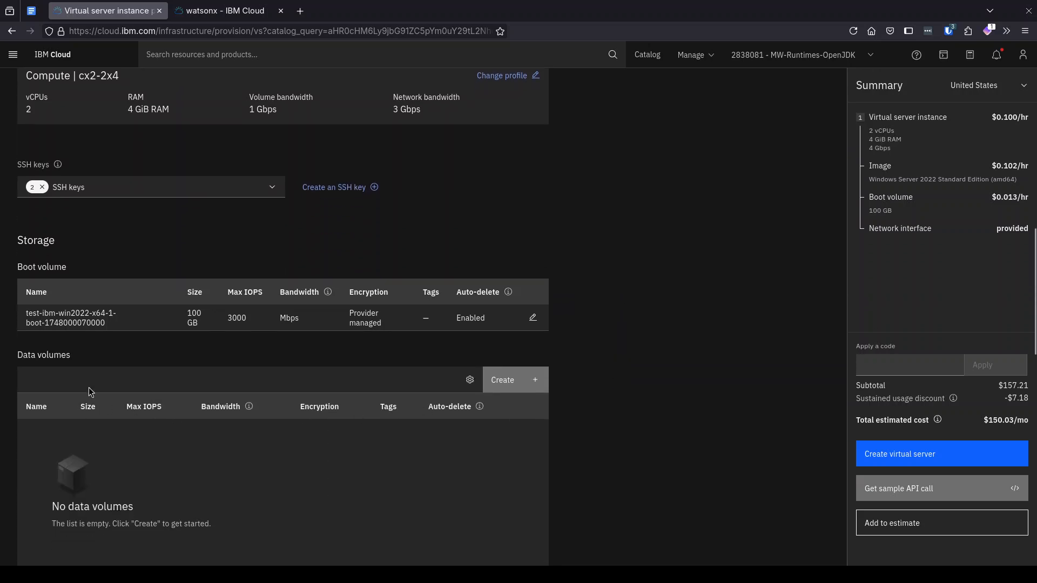
{"action": "left_click", "coordinate": [528, 382]}
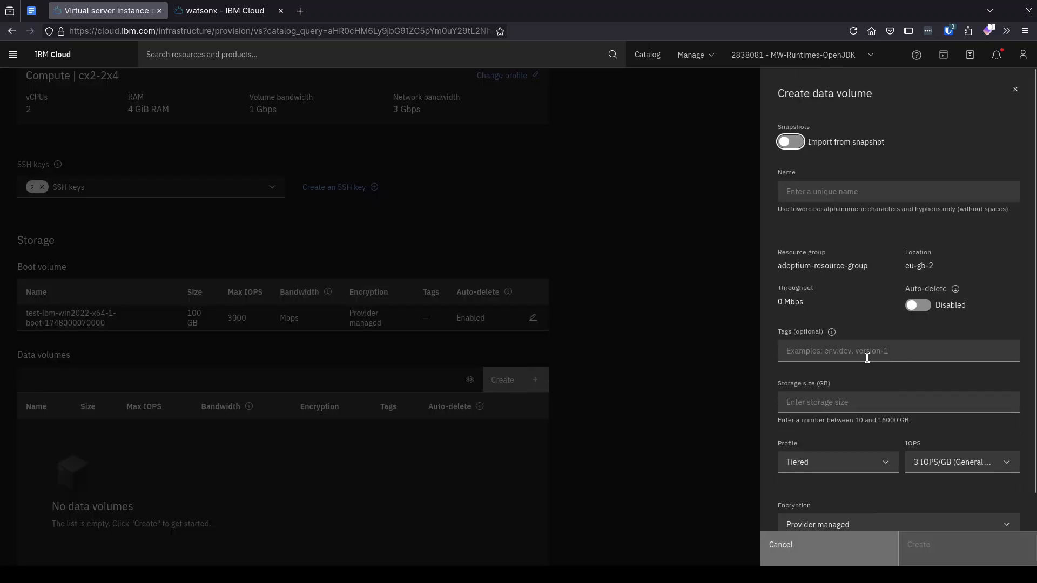
{"action": "scroll", "coordinate": [866, 356], "scroll_direction": "down", "scroll_amount": 1}
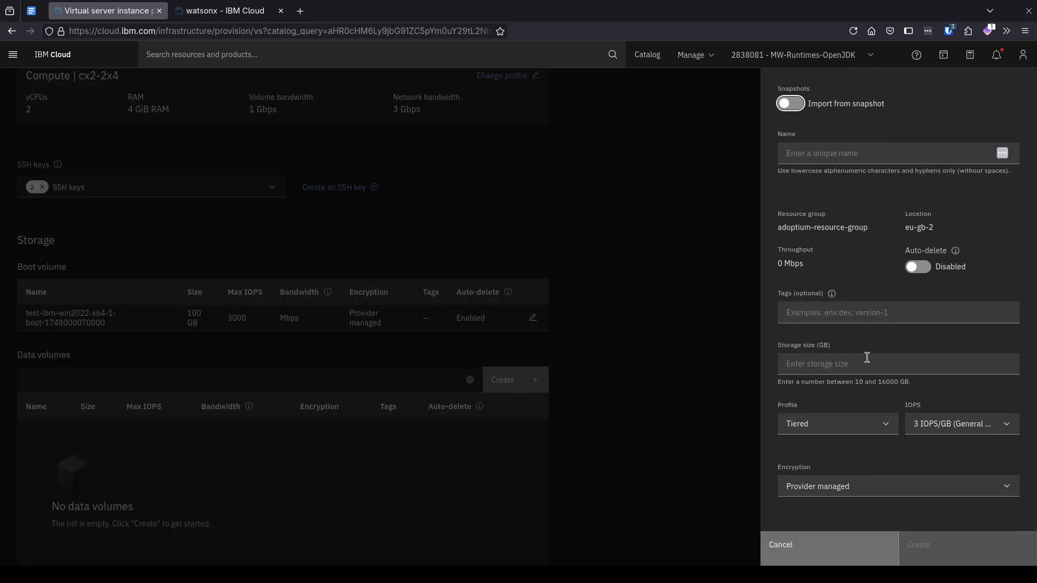
{"action": "left_click", "coordinate": [947, 425]}
{"action": "left_click", "coordinate": [948, 425]}
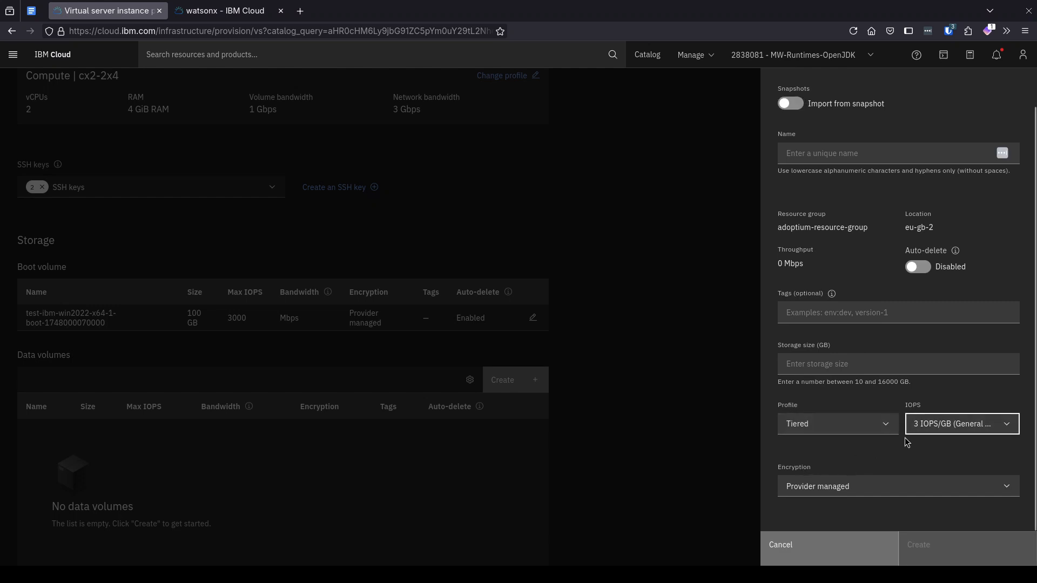
{"action": "scroll", "coordinate": [863, 333], "scroll_direction": "up", "scroll_amount": 1}
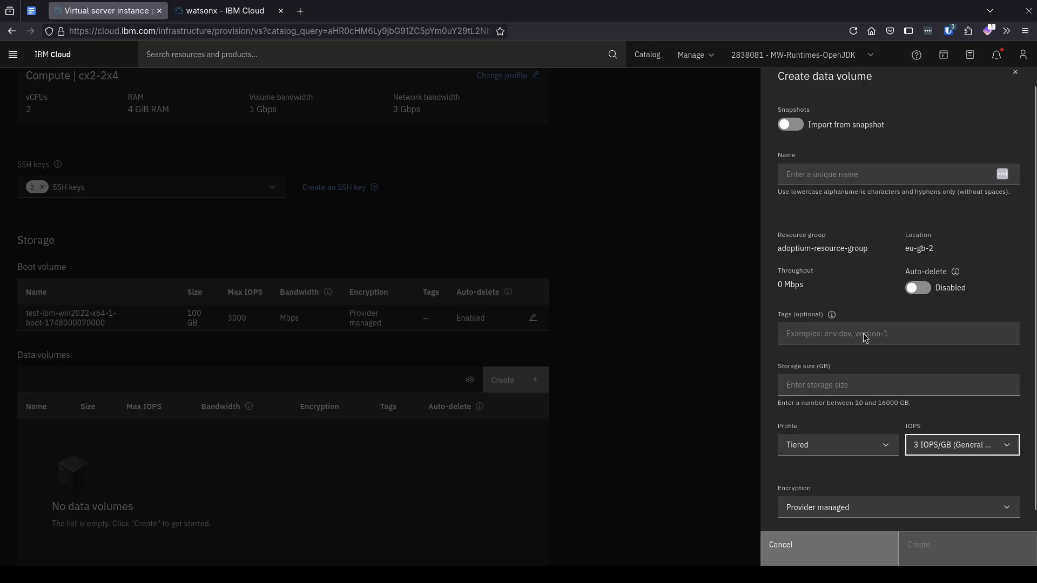
{"action": "left_click", "coordinate": [848, 193]}
{"action": "type", "text": "test-"}
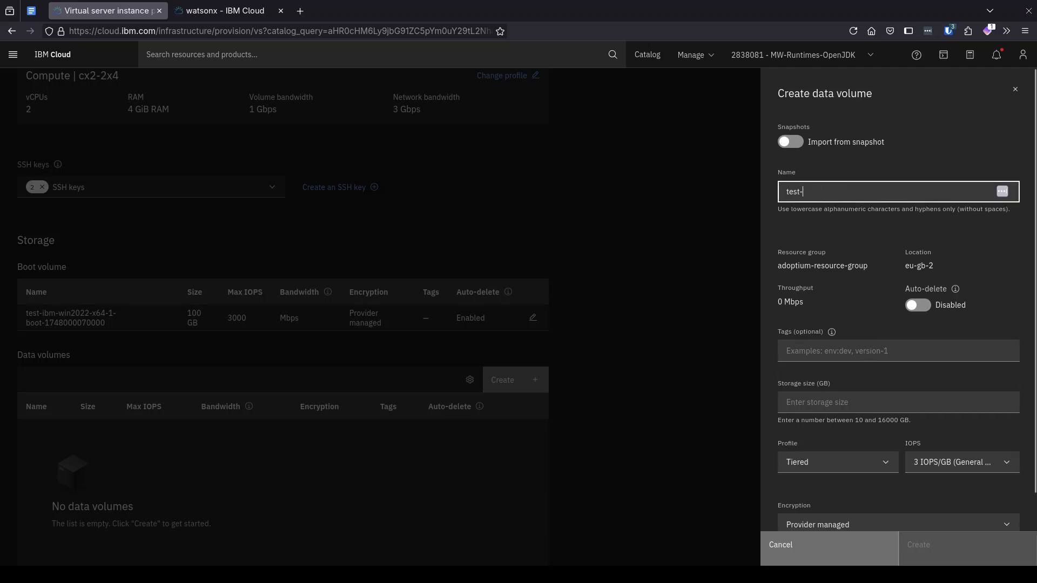
{"action": "type", "text": "ib"}
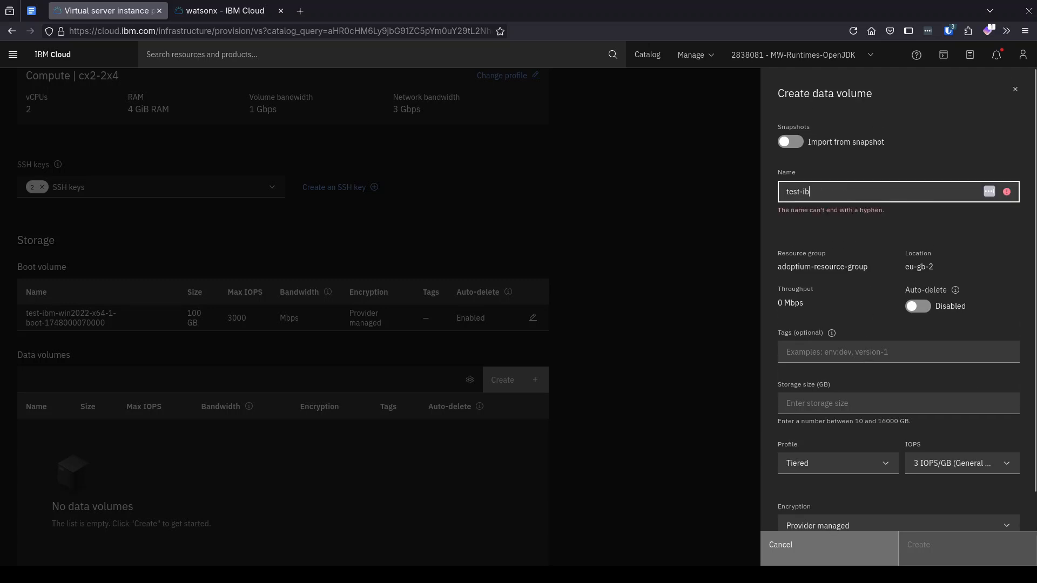
{"action": "type", "text": "m-win2022-x64-1-data1"}
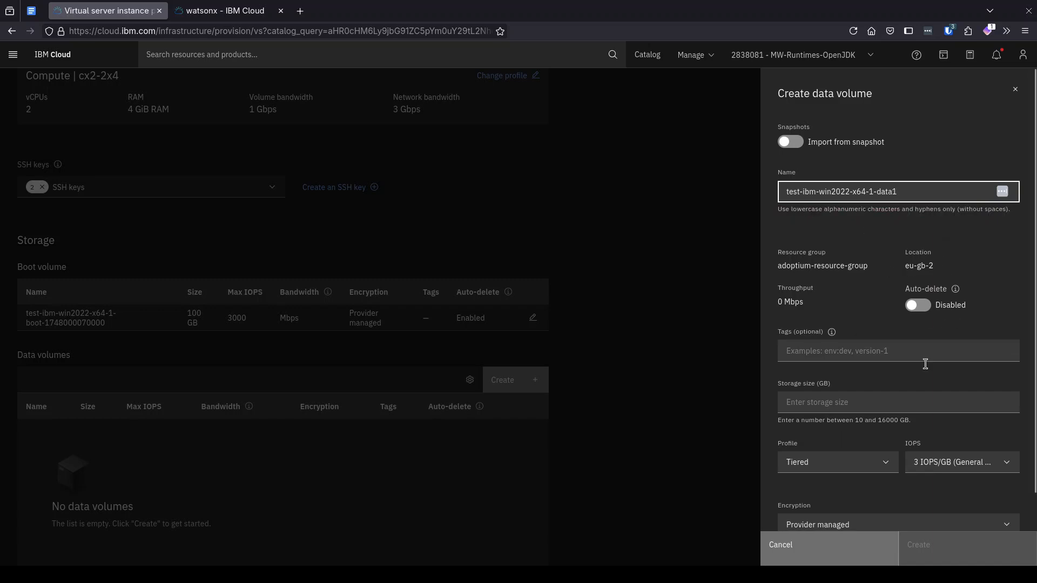
Set the data volume's storage size to 100 GB and create it with the default tiered profile and provider-managed encryption
{"action": "left_click", "coordinate": [873, 401]}
{"action": "type", "text": "100"}
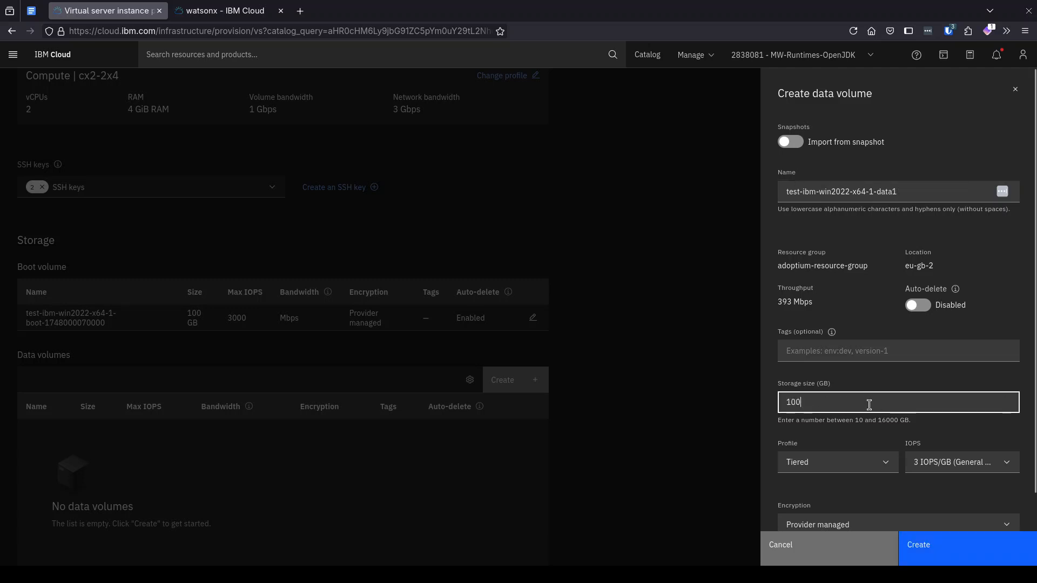
{"action": "scroll", "coordinate": [864, 459], "scroll_direction": "down", "scroll_amount": 1}
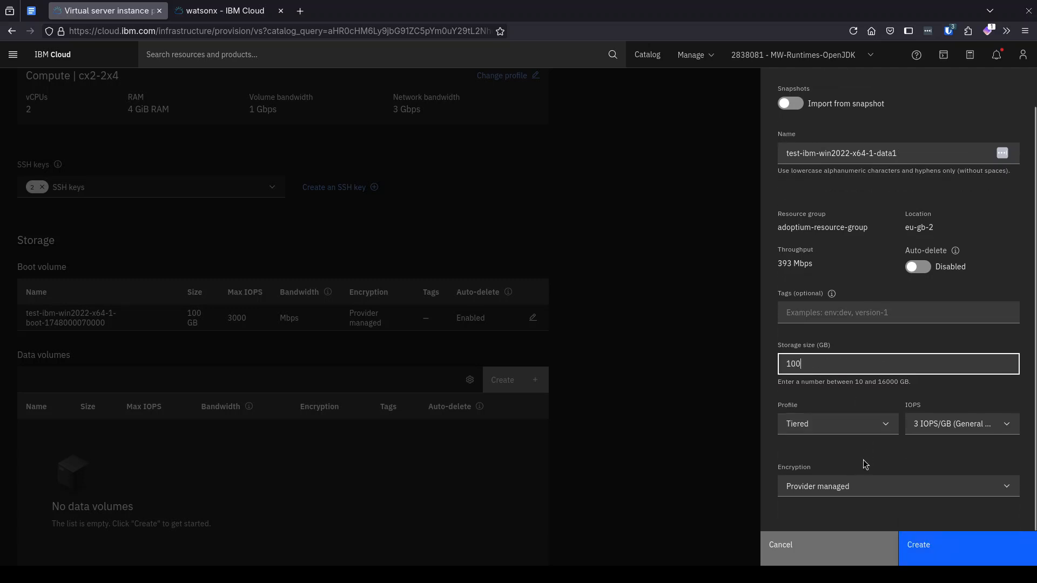
{"action": "left_click", "coordinate": [927, 558]}
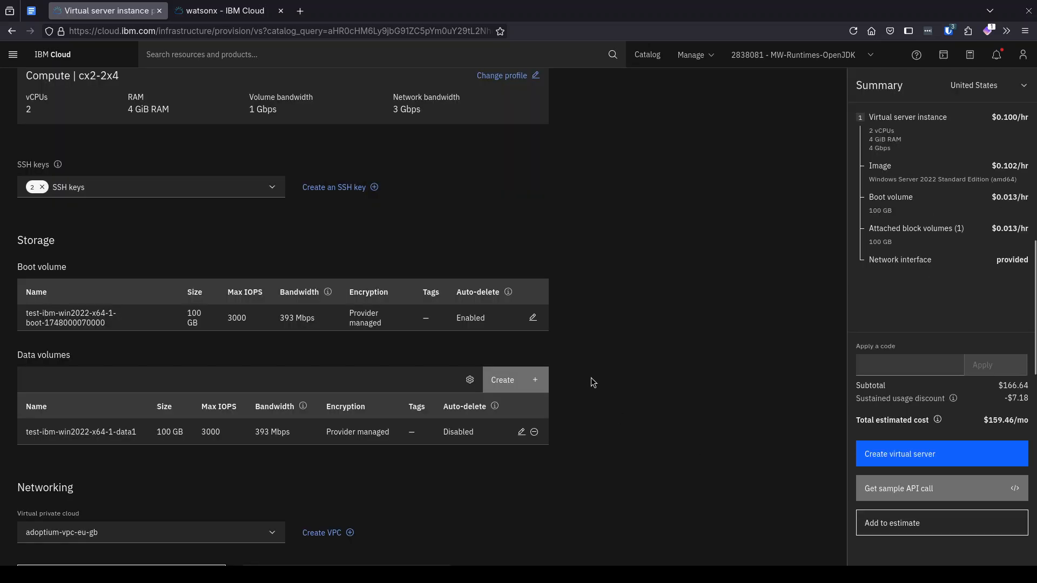
Edit the eth0 network attachment to use adoptium-security-group-windows-eu-gb instead of the VPC default security group, and save it
{"action": "scroll", "coordinate": [591, 379], "scroll_direction": "down", "scroll_amount": 10}
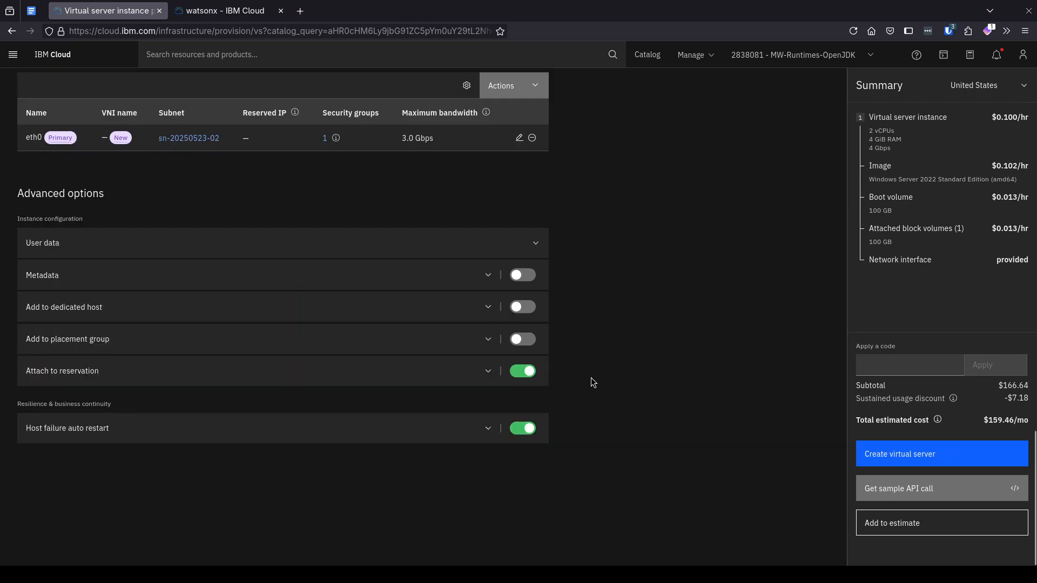
{"action": "scroll", "coordinate": [607, 298], "scroll_direction": "up", "scroll_amount": 3}
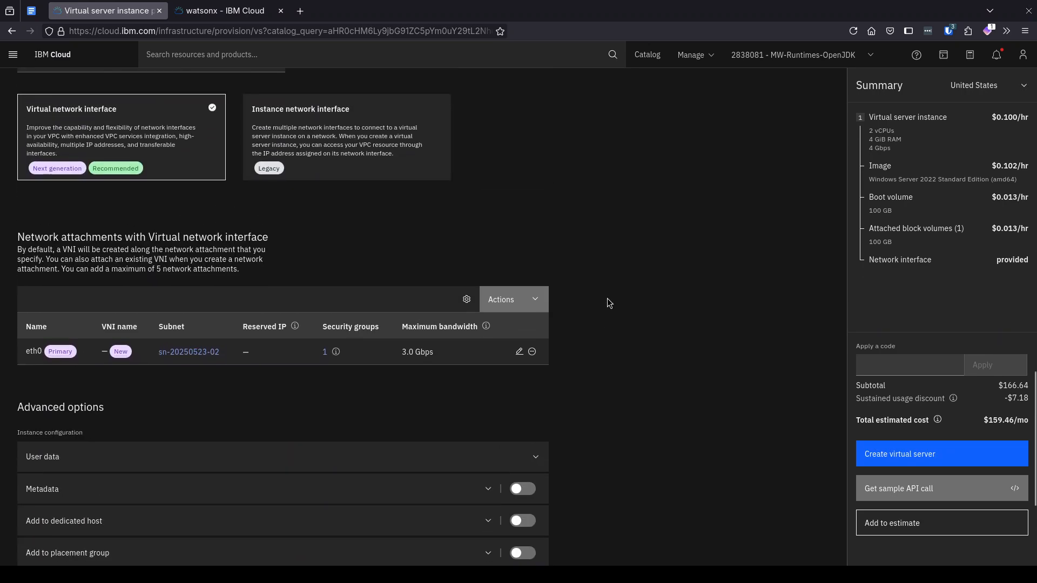
{"action": "scroll", "coordinate": [316, 211], "scroll_direction": "up", "scroll_amount": 4}
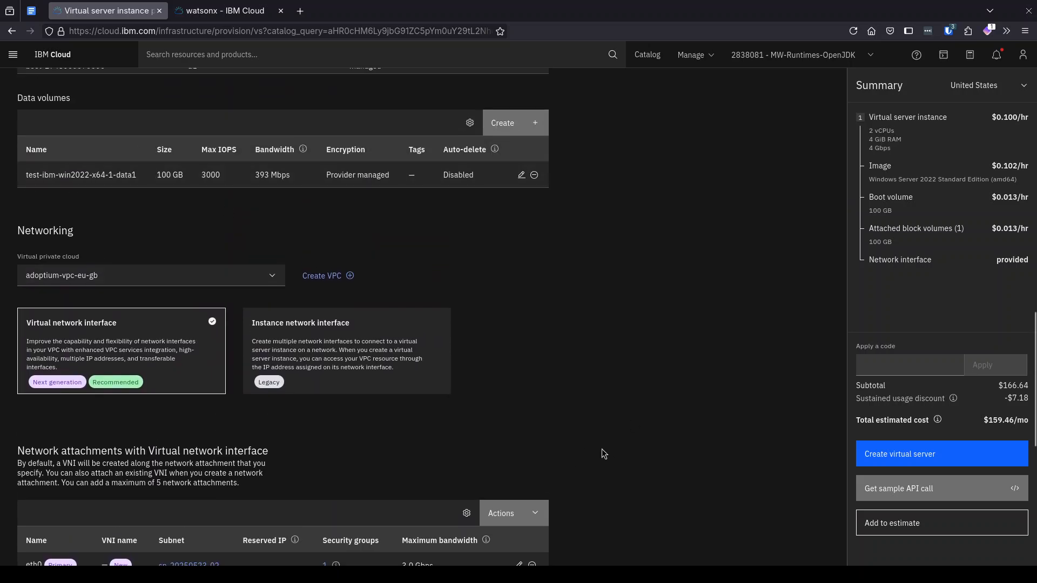
{"action": "scroll", "coordinate": [602, 450], "scroll_direction": "down", "scroll_amount": 2}
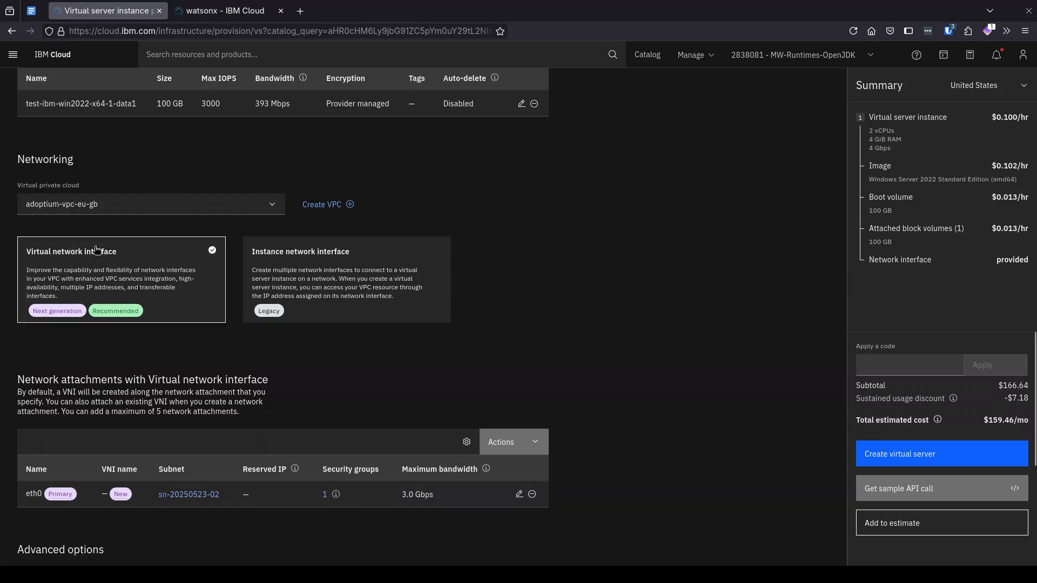
{"action": "left_click", "coordinate": [521, 495]}
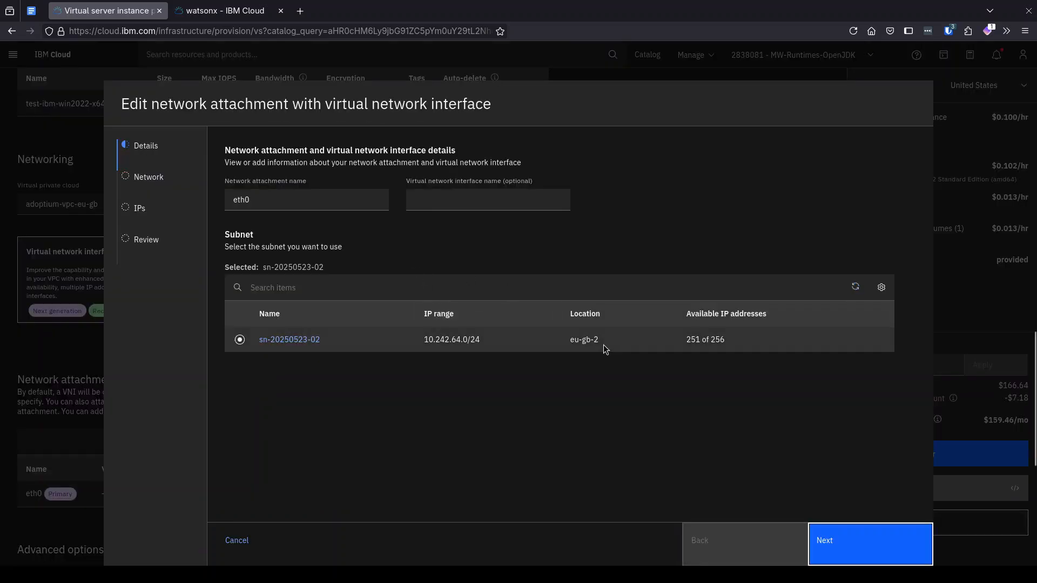
{"action": "left_click", "coordinate": [855, 548]}
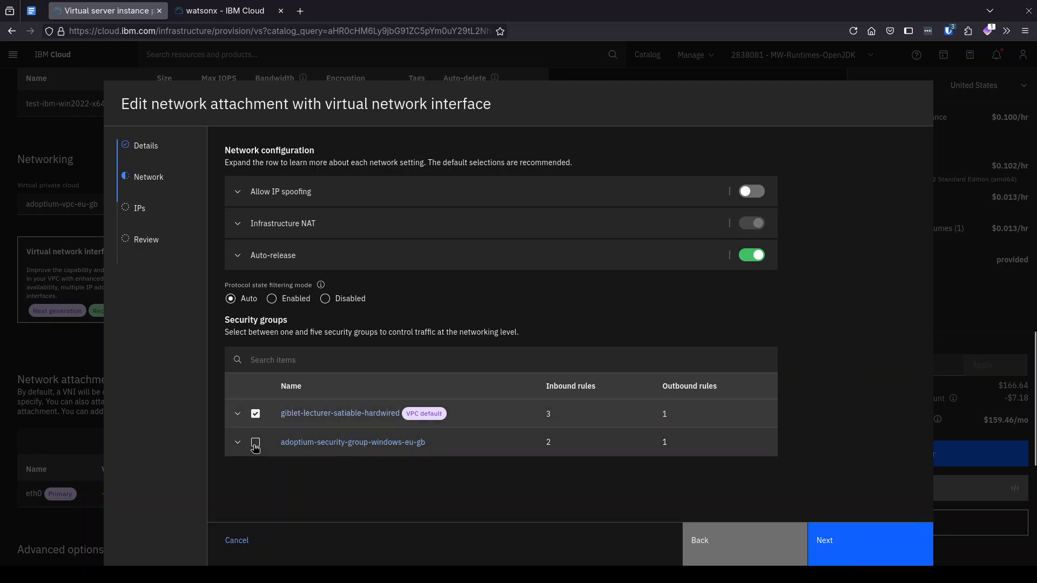
{"action": "left_click", "coordinate": [256, 442]}
{"action": "left_click", "coordinate": [256, 415]}
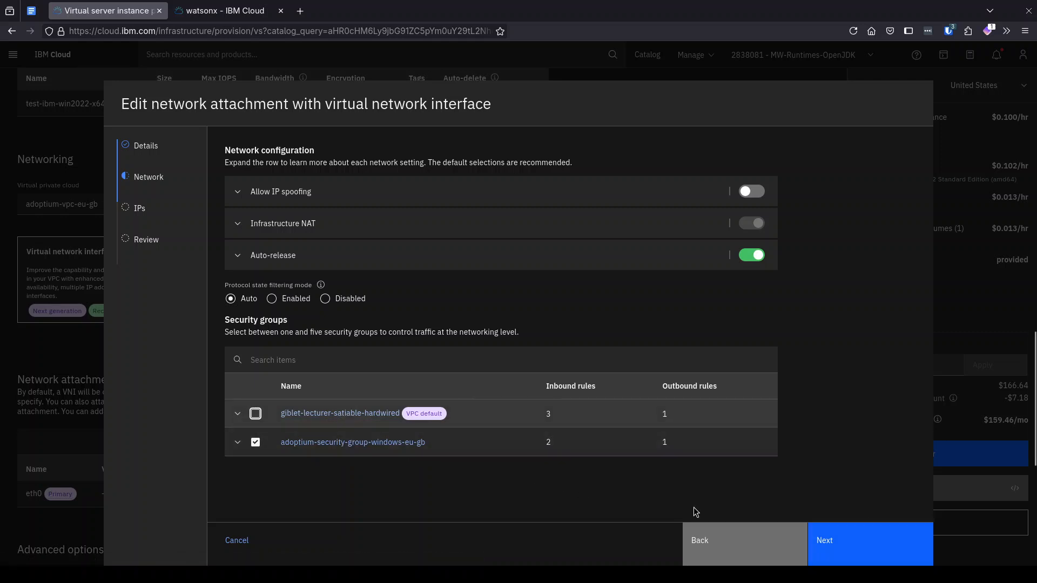
{"action": "left_click", "coordinate": [843, 547]}
{"action": "left_click", "coordinate": [841, 546]}
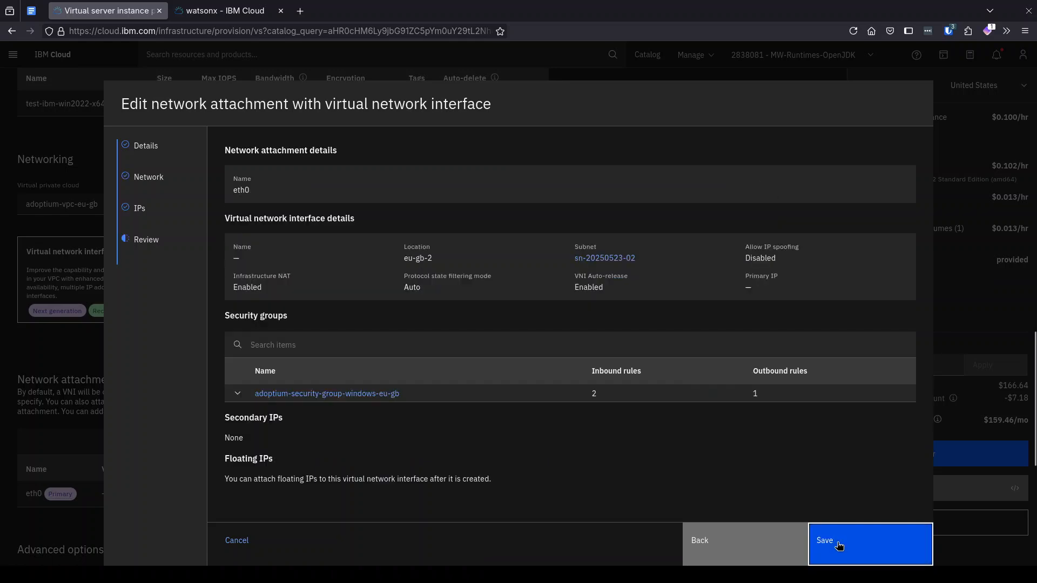
{"action": "left_click", "coordinate": [838, 545]}
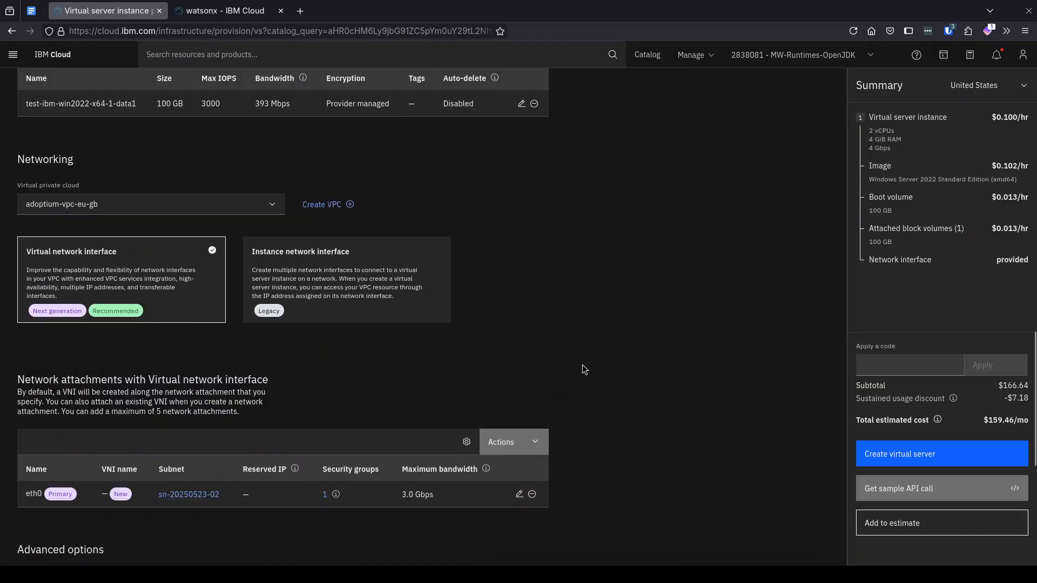
Check the remaining advanced options and create the virtual server with the configured settings
{"action": "scroll", "coordinate": [690, 407], "scroll_direction": "down", "scroll_amount": 4}
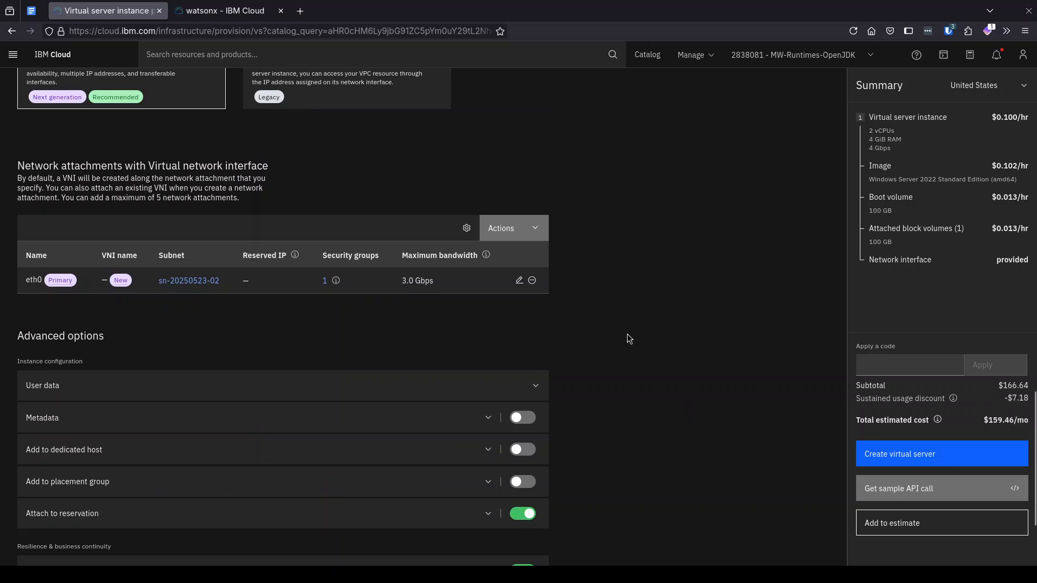
{"action": "left_click", "coordinate": [904, 466]}
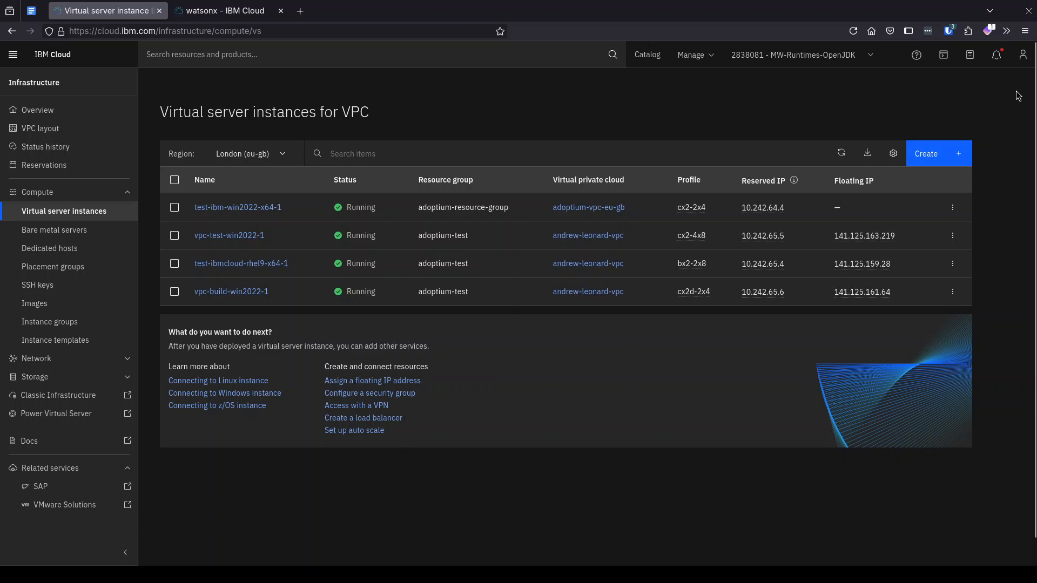
{"action": "left_click", "coordinate": [1024, 56]}
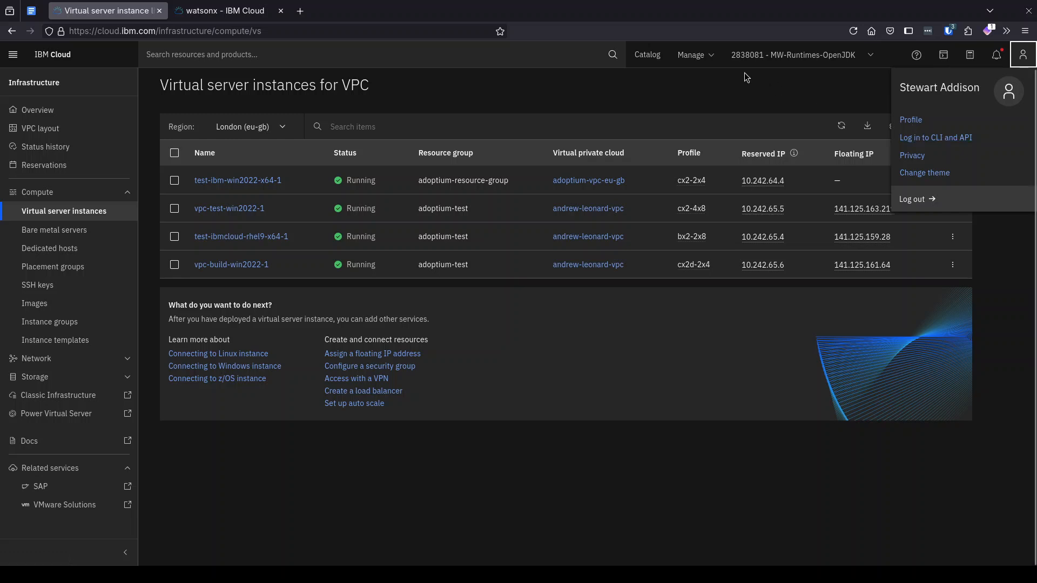
{"action": "left_click", "coordinate": [740, 94]}
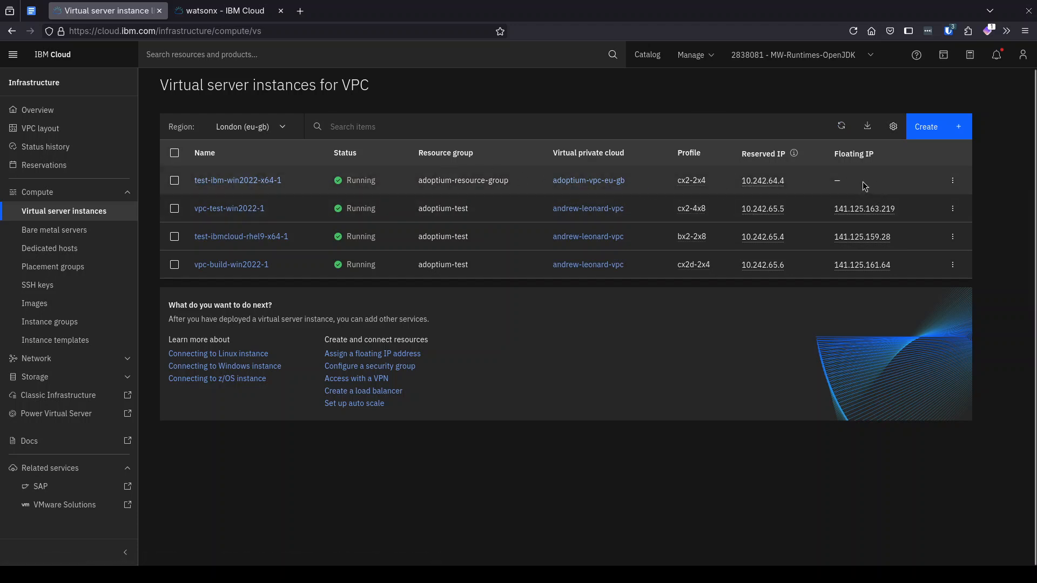
{"action": "left_click", "coordinate": [954, 182]}
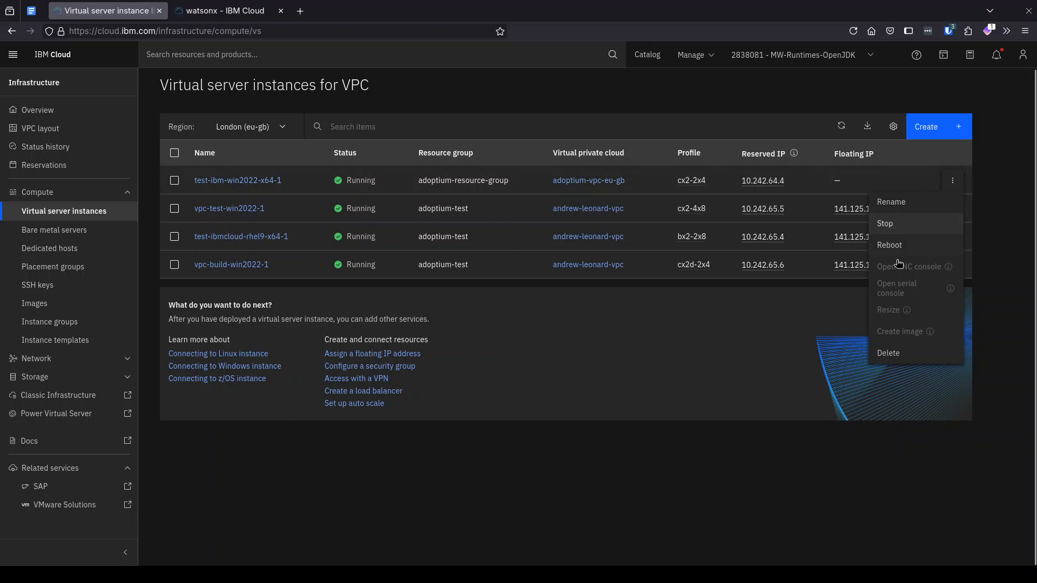
{"action": "left_click", "coordinate": [788, 125]}
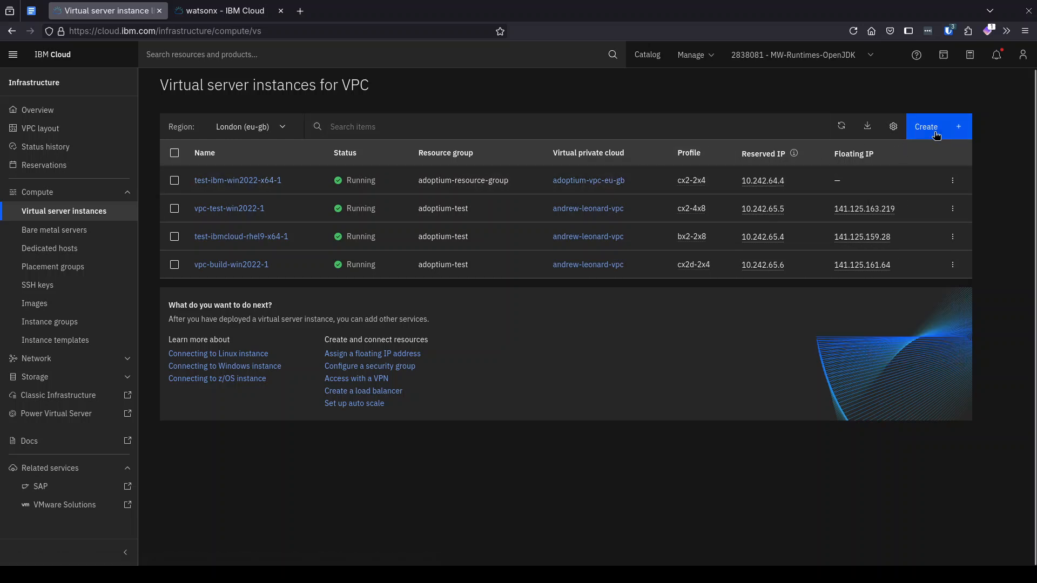
Attach the existing floating IP 141.125.109.213 (vpc-build-win2022-1) to the eth0 network attachment of test-ibm-win2022-x64-1
{"action": "left_click", "coordinate": [262, 182]}
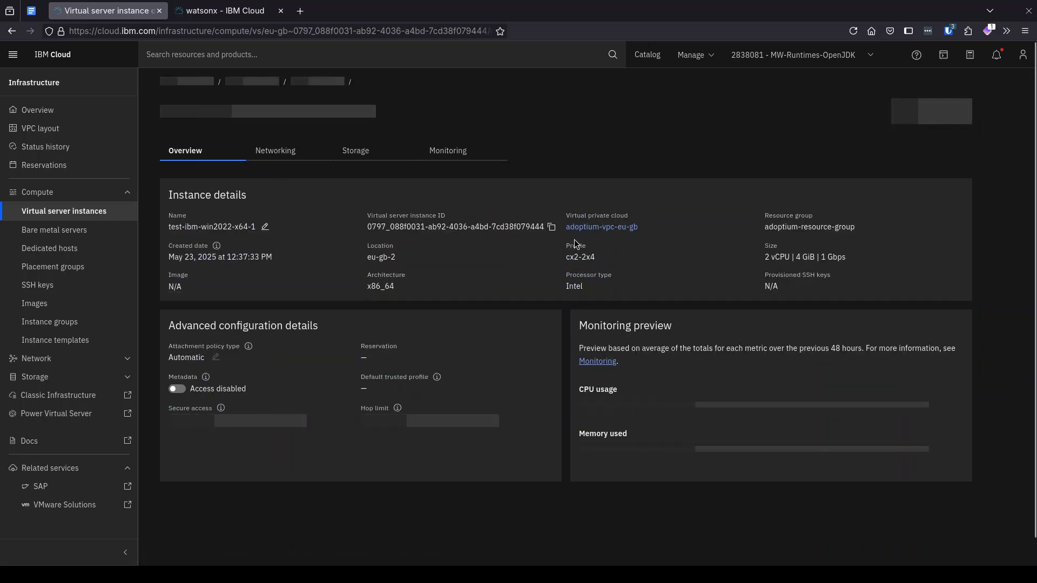
{"action": "left_click", "coordinate": [275, 206]}
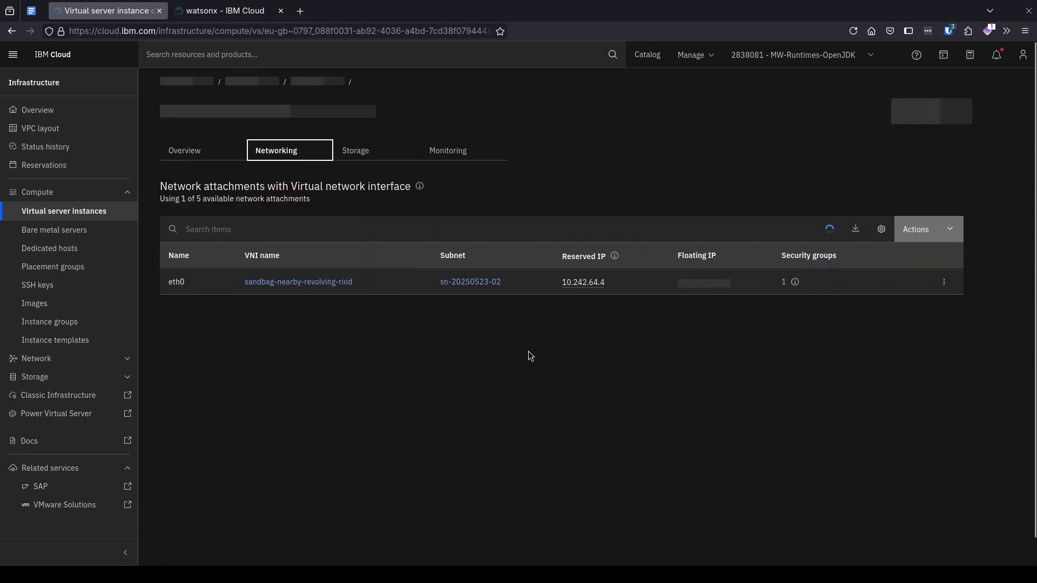
{"action": "left_click", "coordinate": [944, 283]}
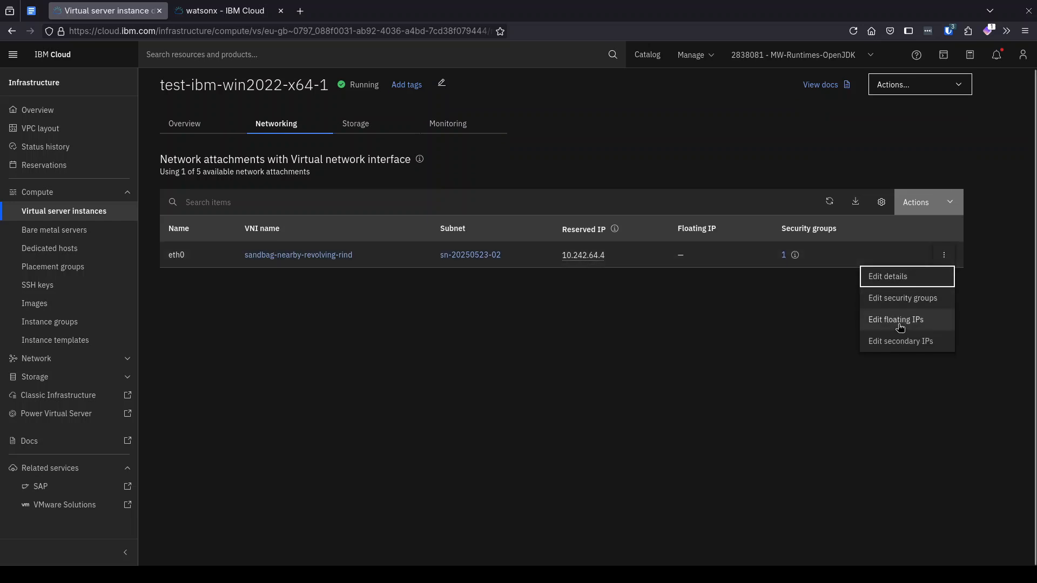
{"action": "left_click", "coordinate": [899, 325]}
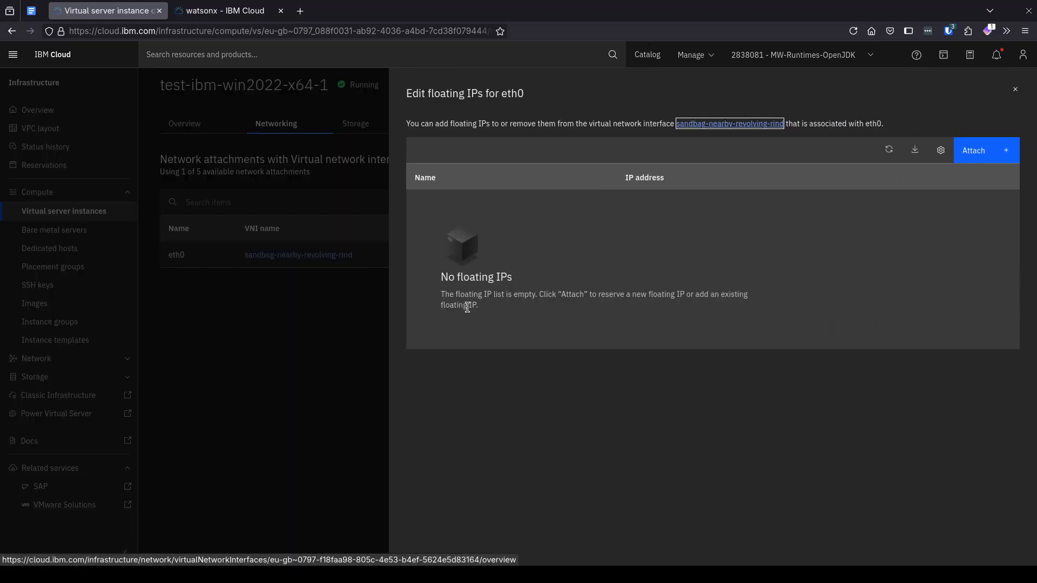
{"action": "left_click", "coordinate": [984, 152]}
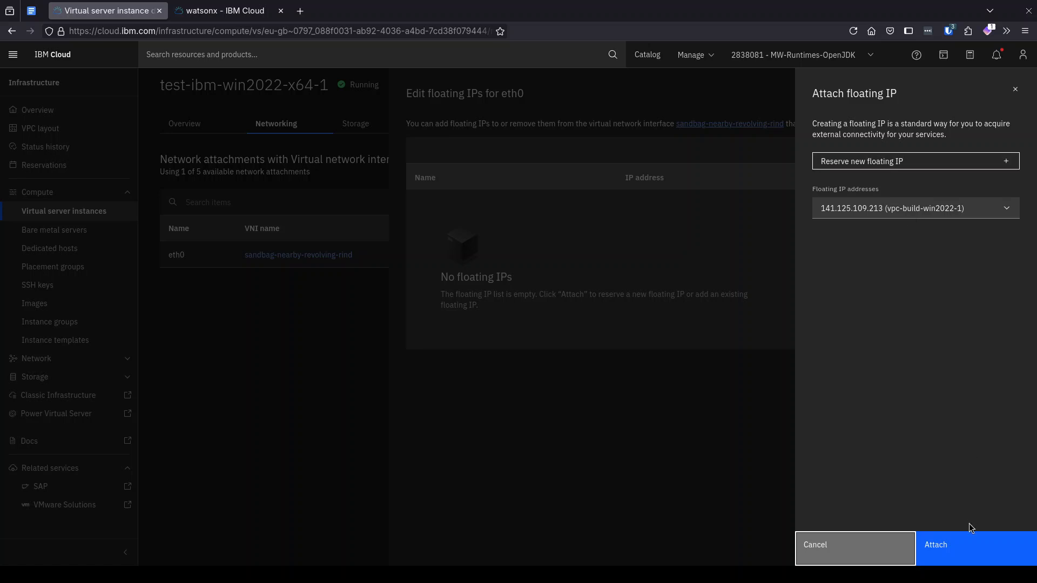
{"action": "left_click", "coordinate": [962, 558]}
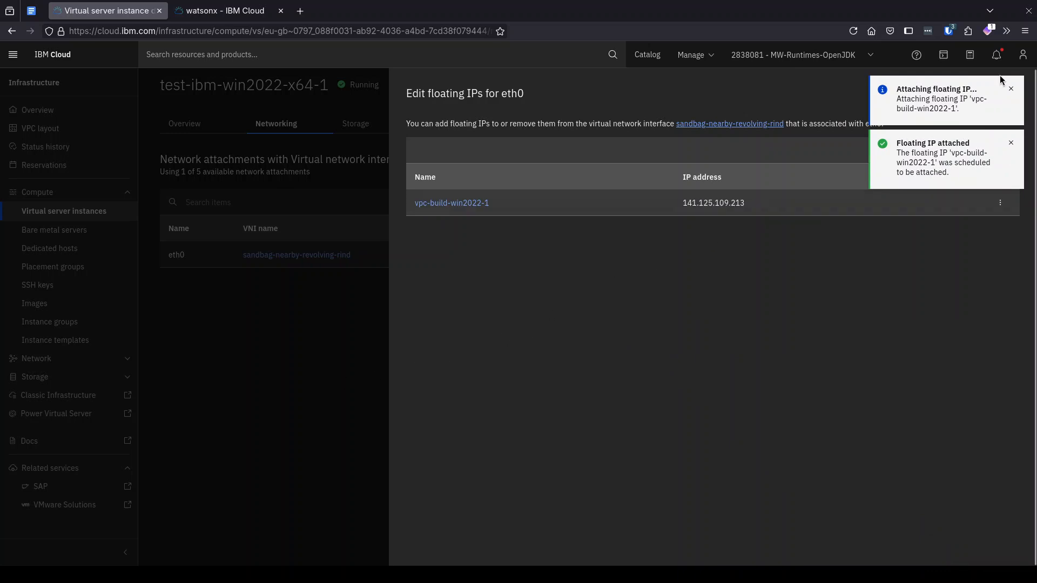
{"action": "left_click", "coordinate": [306, 315]}
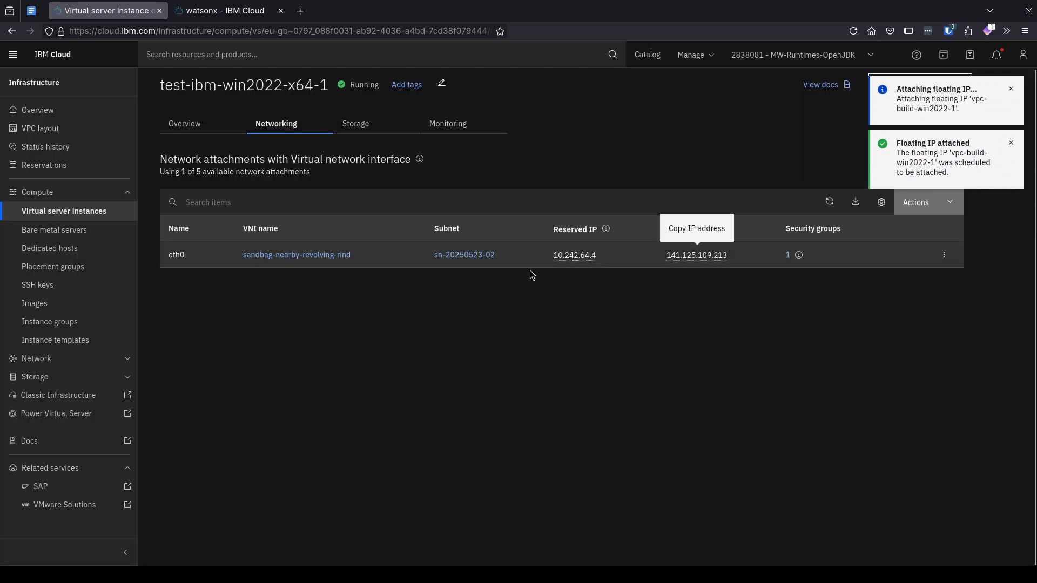
Return to the list of virtual server instances and reload it to check the server's floating IP
{"action": "left_click", "coordinate": [75, 215]}
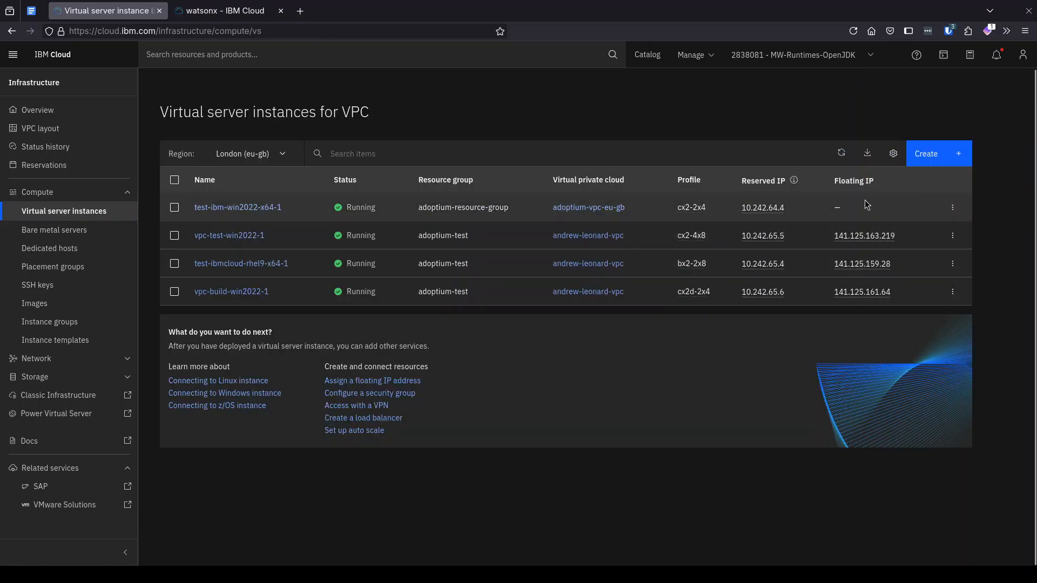
{"action": "key", "text": "F5"}
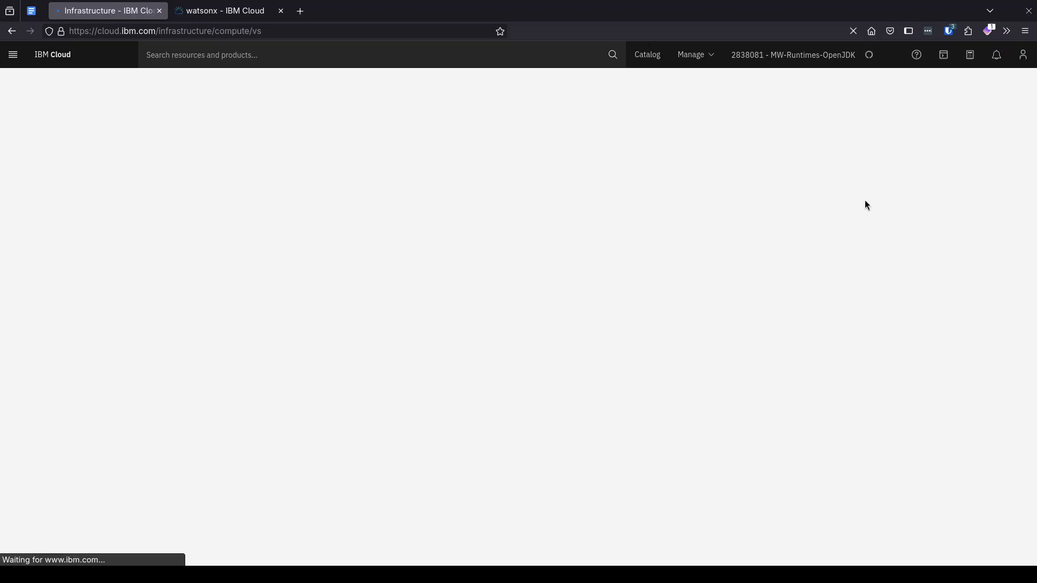